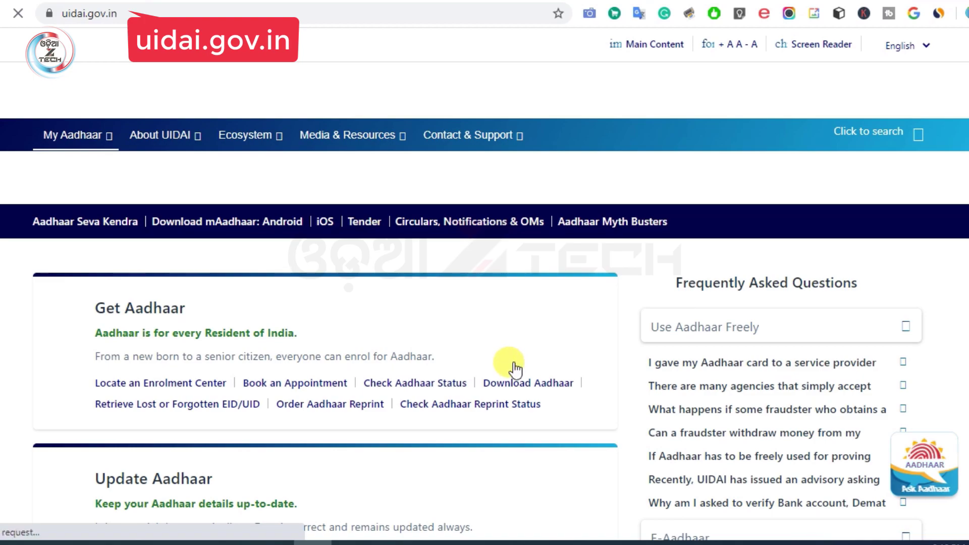
Go to the Book an Appointment page from the My Aadhaar menu under Get Aadhaar.
scroll(515, 368, down, 4)
scroll(515, 368, down, 6)
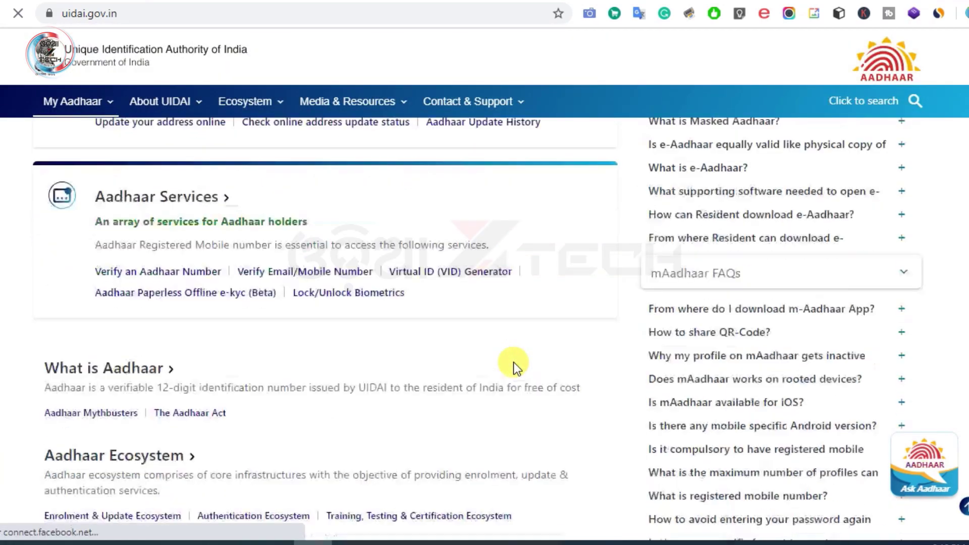
scroll(514, 362, down, 10)
scroll(513, 362, up, 8)
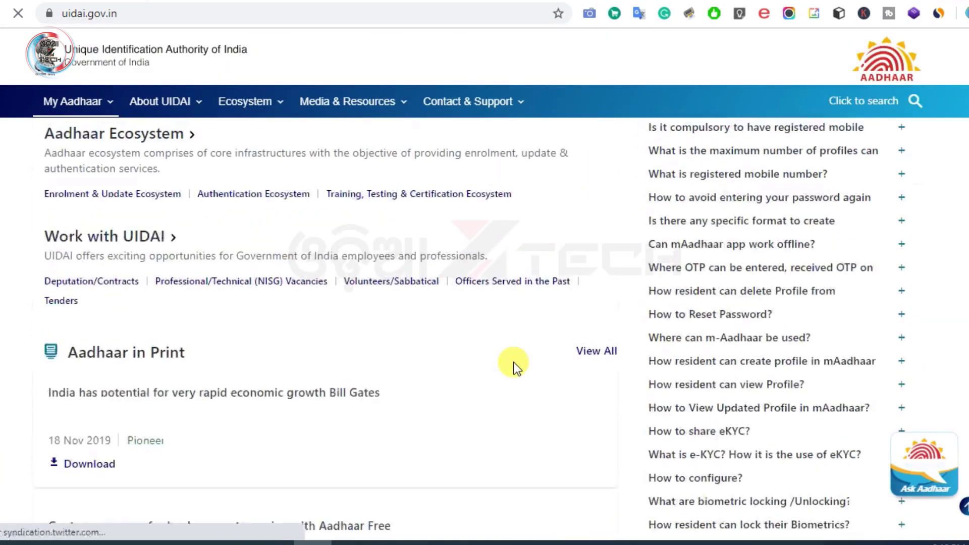
scroll(513, 362, up, 12)
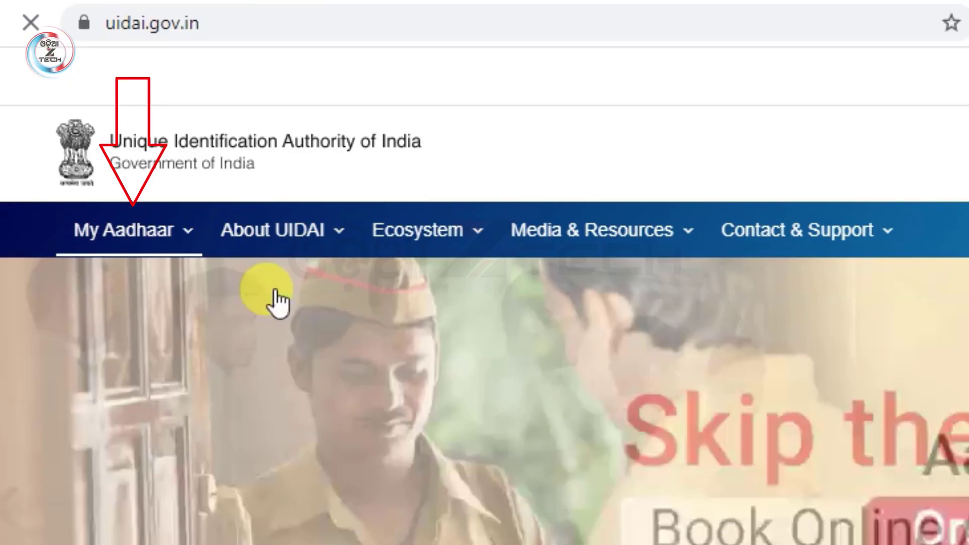
click(129, 230)
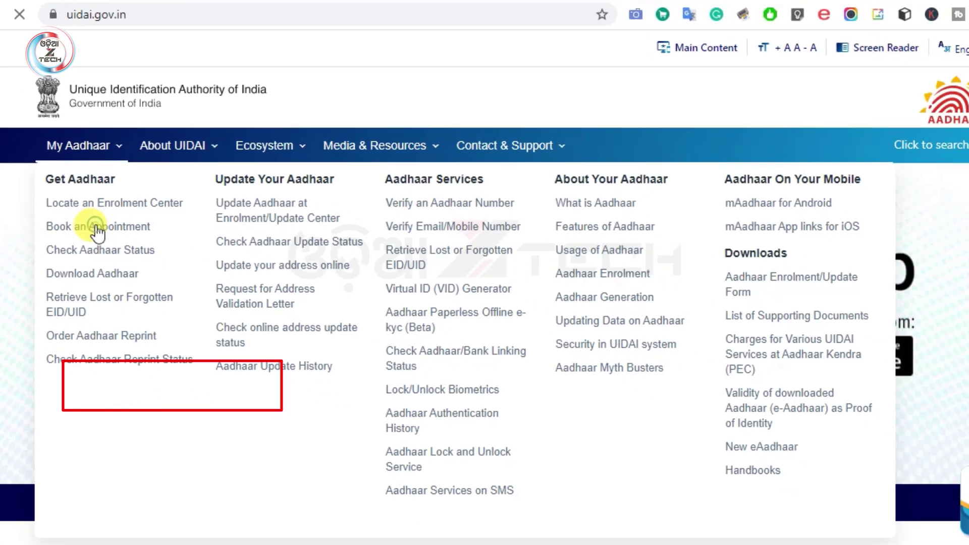
click(151, 379)
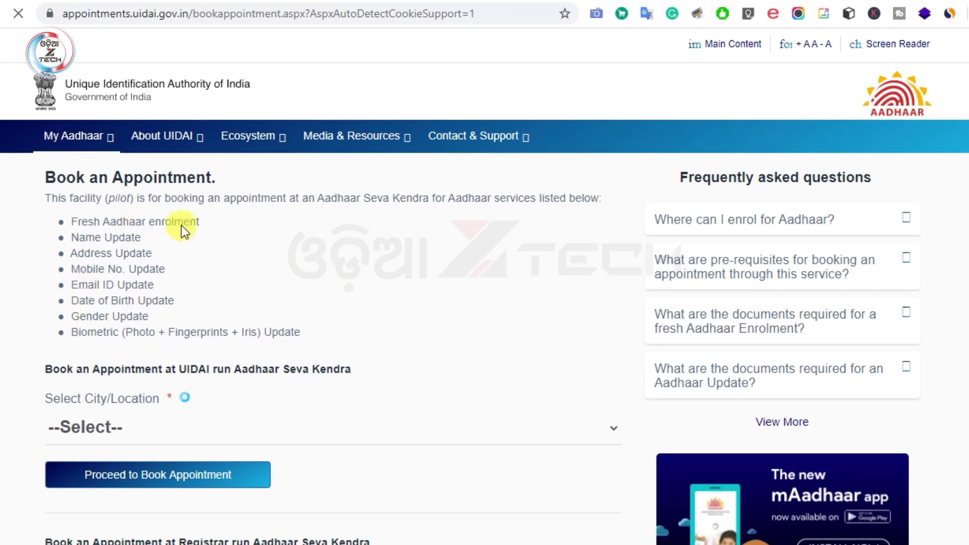
Check the City/Location list, then proceed to book at a Registrar run Aadhaar Seva Kendra.
scroll(388, 253, down, 3)
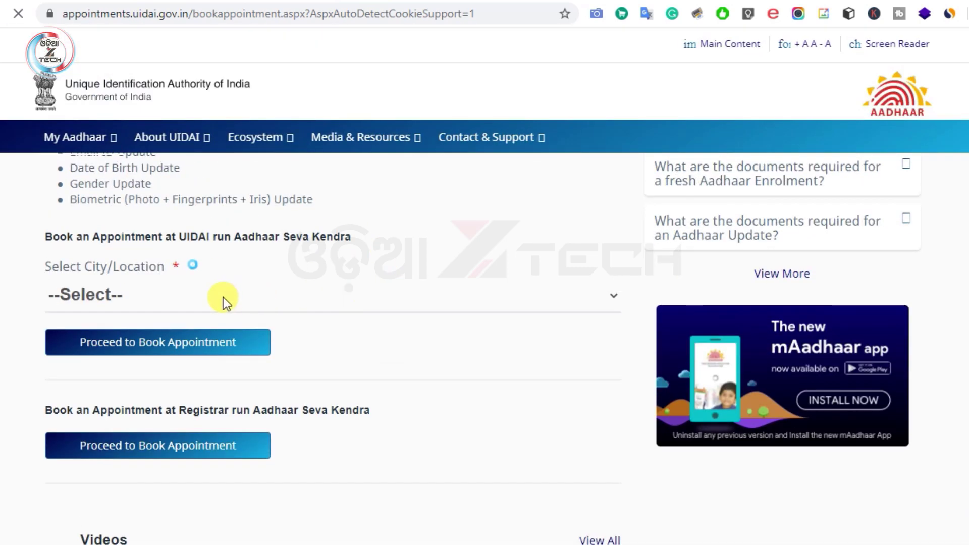
click(217, 298)
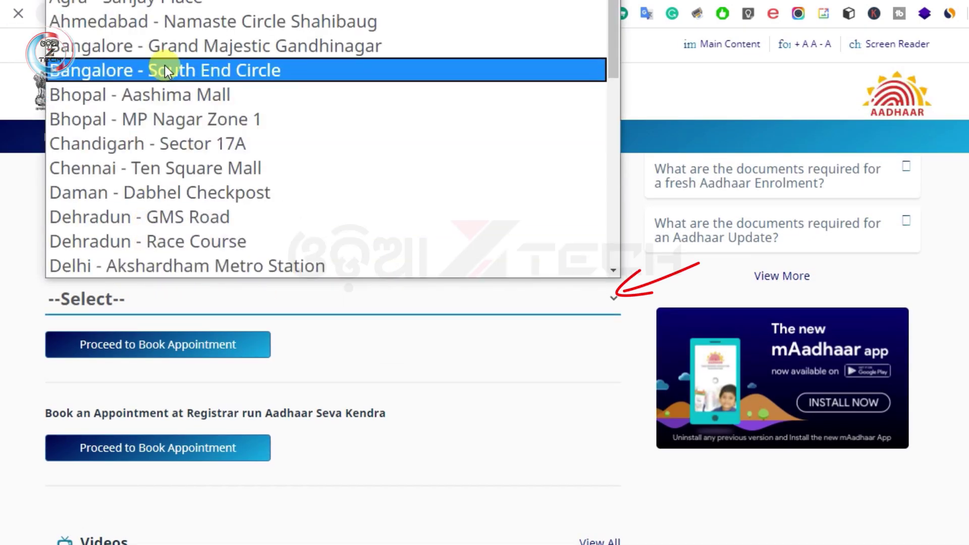
scroll(186, 164, down, 10)
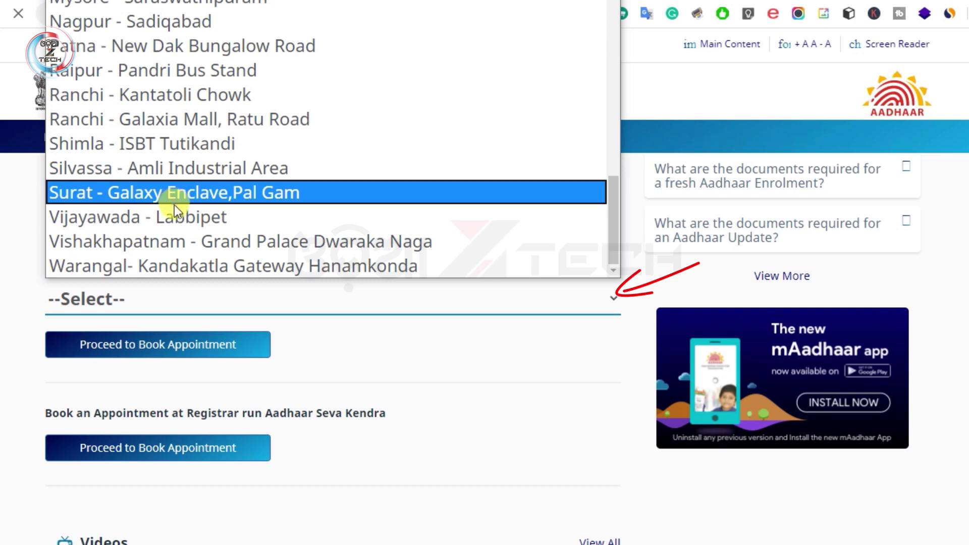
scroll(174, 205, up, 4)
scroll(174, 205, up, 5)
click(351, 295)
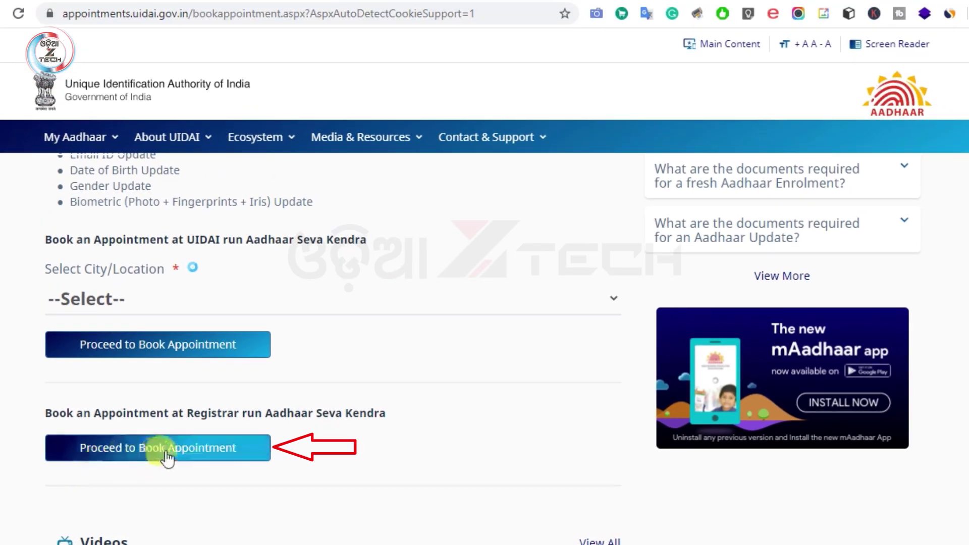
click(167, 455)
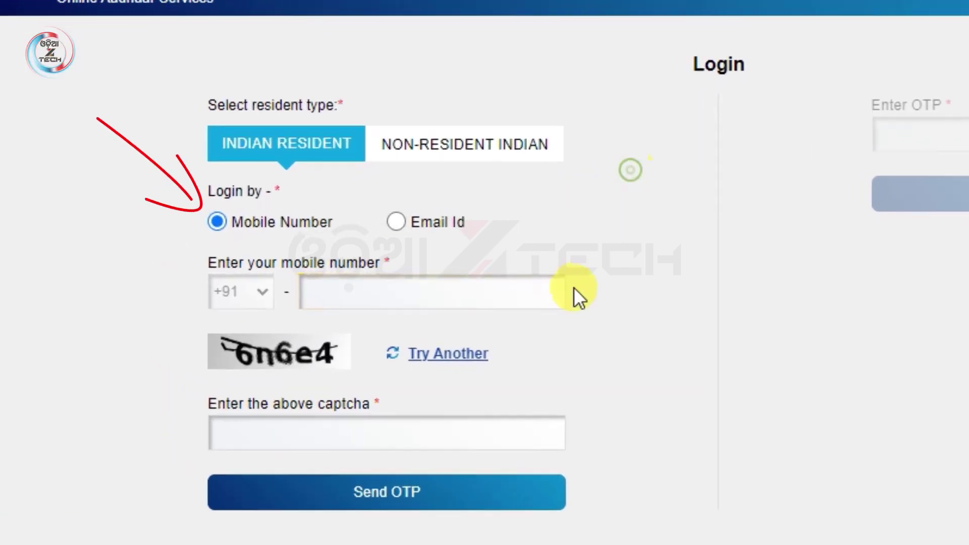
Choose Mobile Number as the login method and enter the registered mobile number.
click(457, 214)
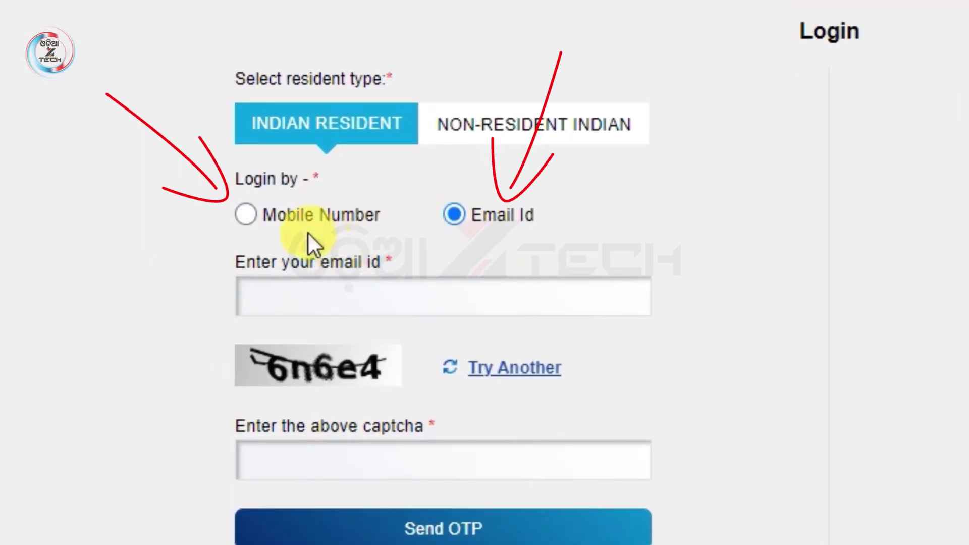
click(143, 236)
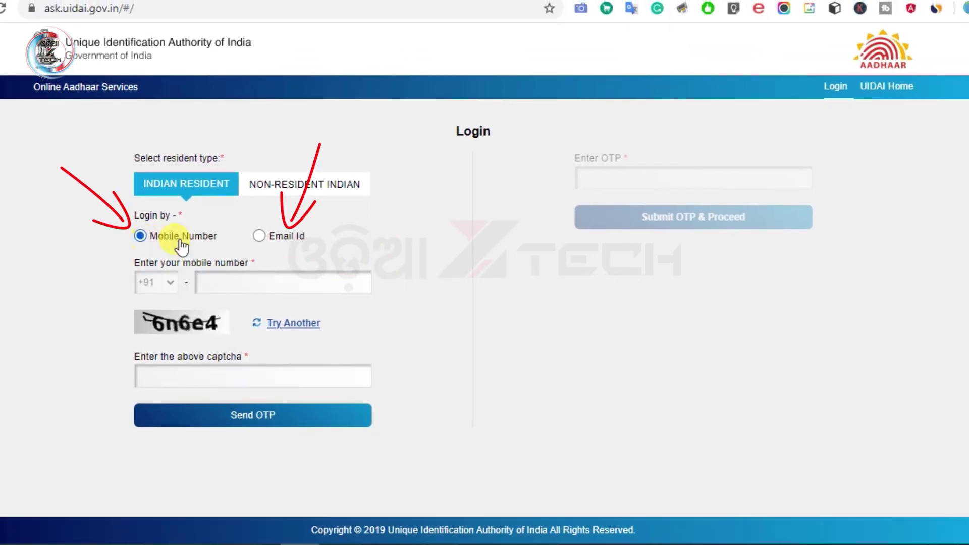
click(260, 237)
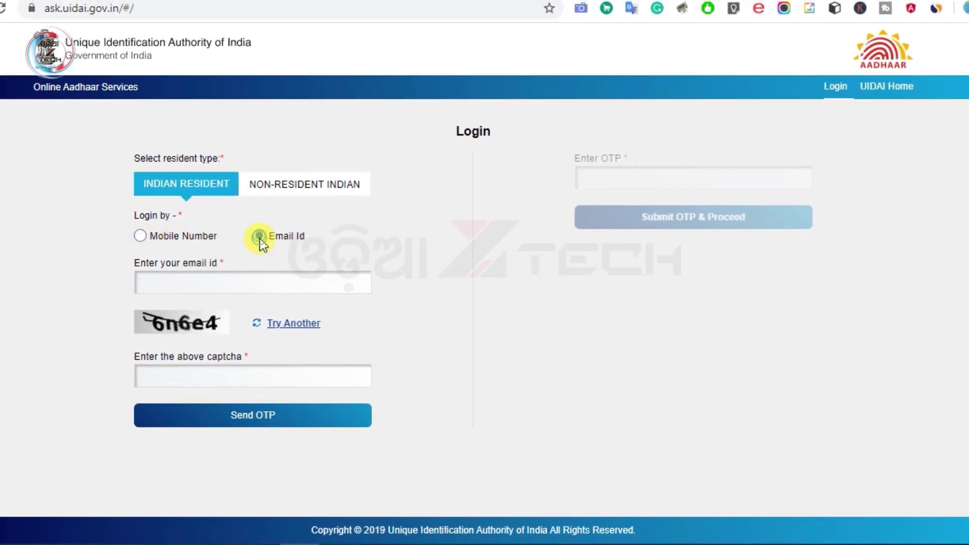
click(143, 235)
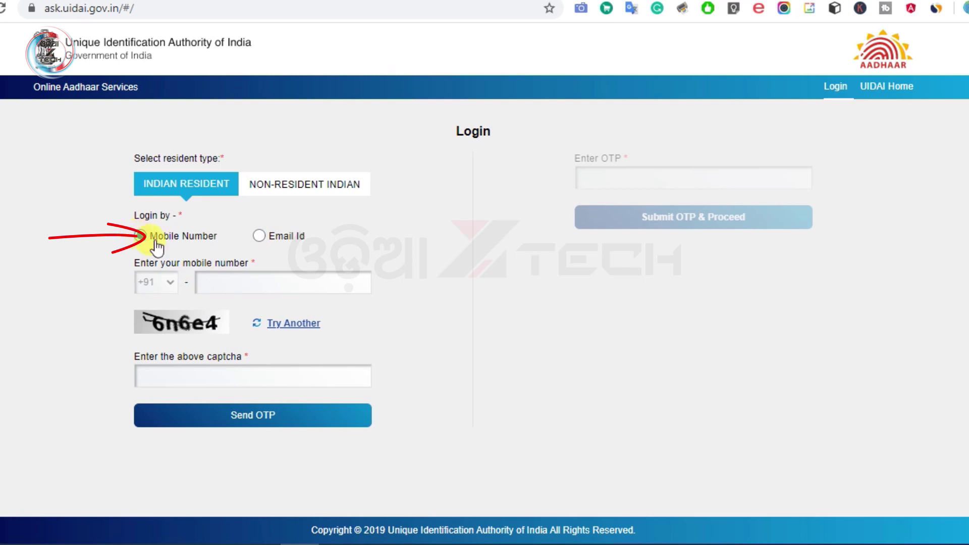
text(**********)
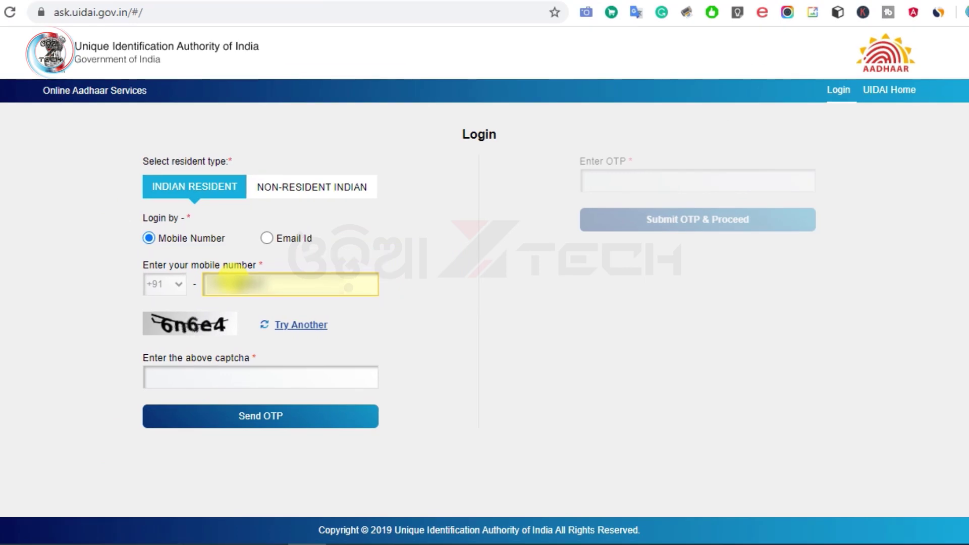
Enter the captcha, request the OTP, then enter the received OTP and log in.
click(274, 376)
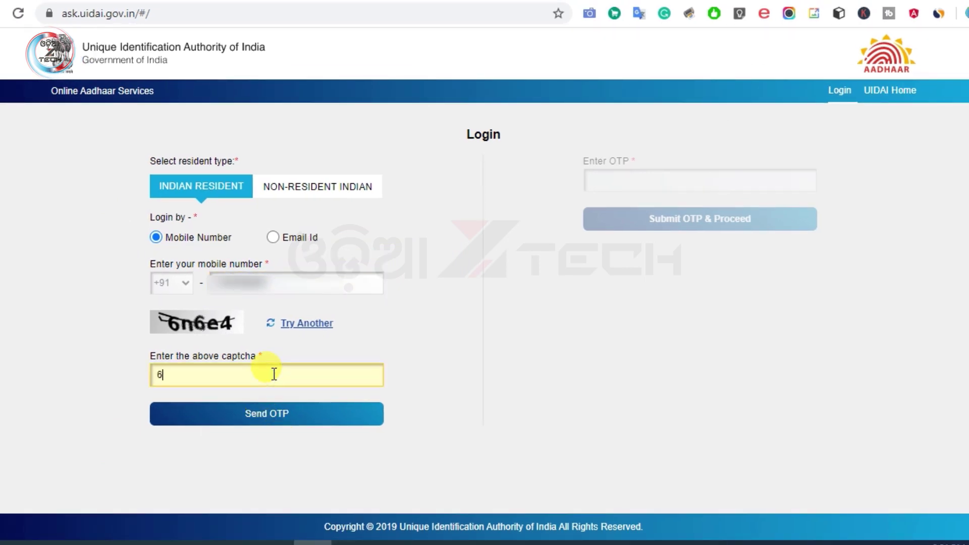
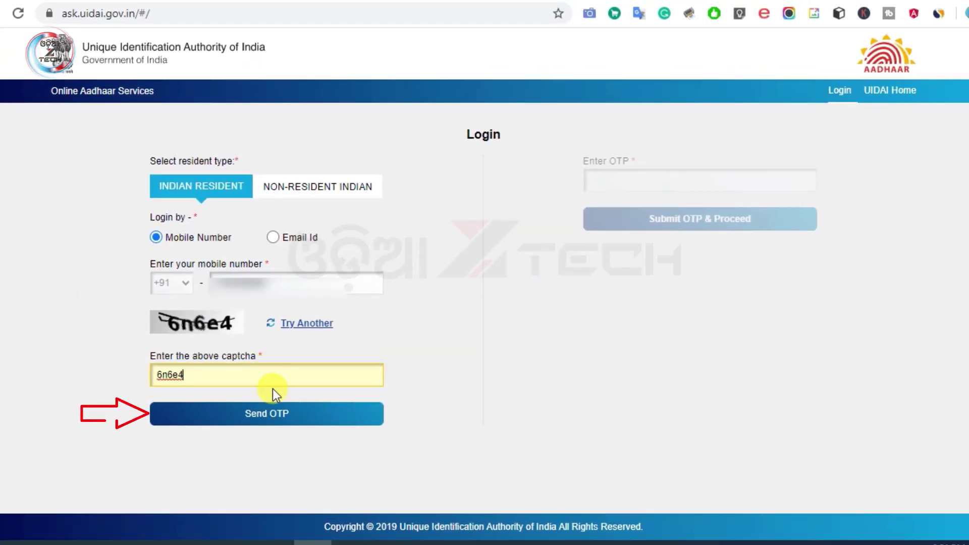
click(273, 408)
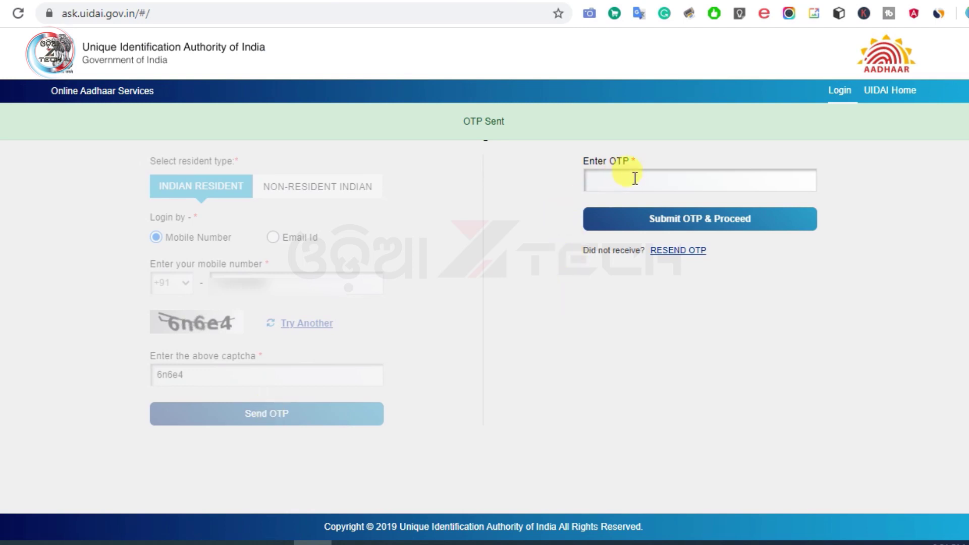
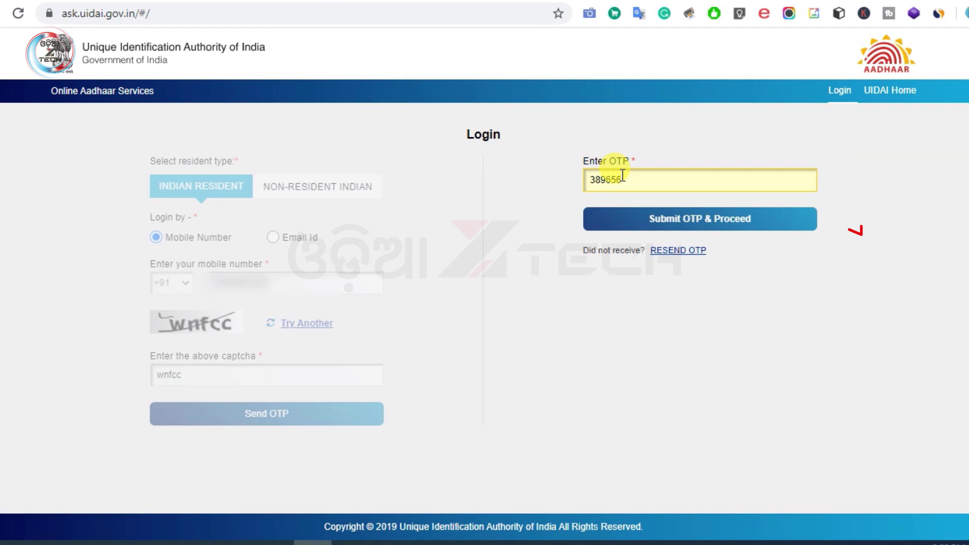
click(696, 215)
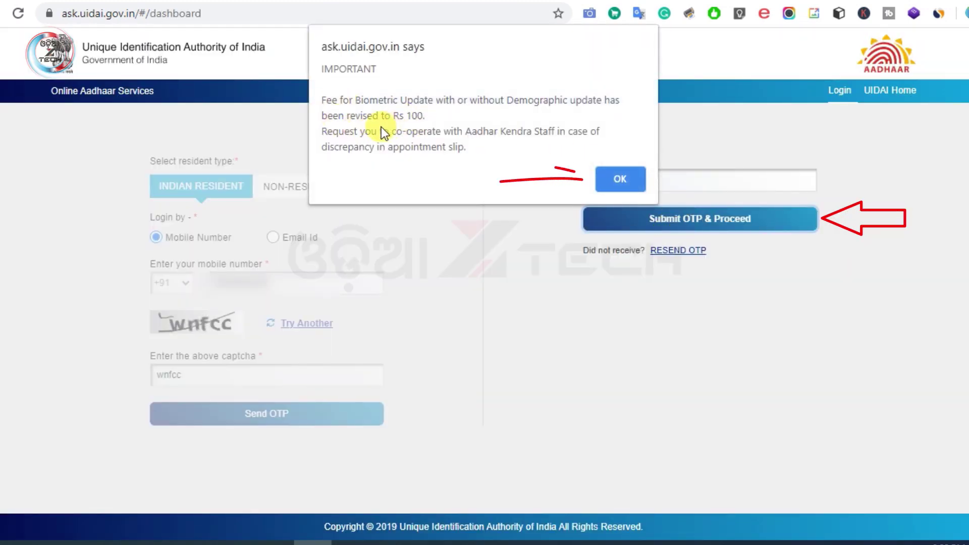
Dismiss the Rs 100 biometric fee notice and start an Update Aadhaar request.
click(599, 181)
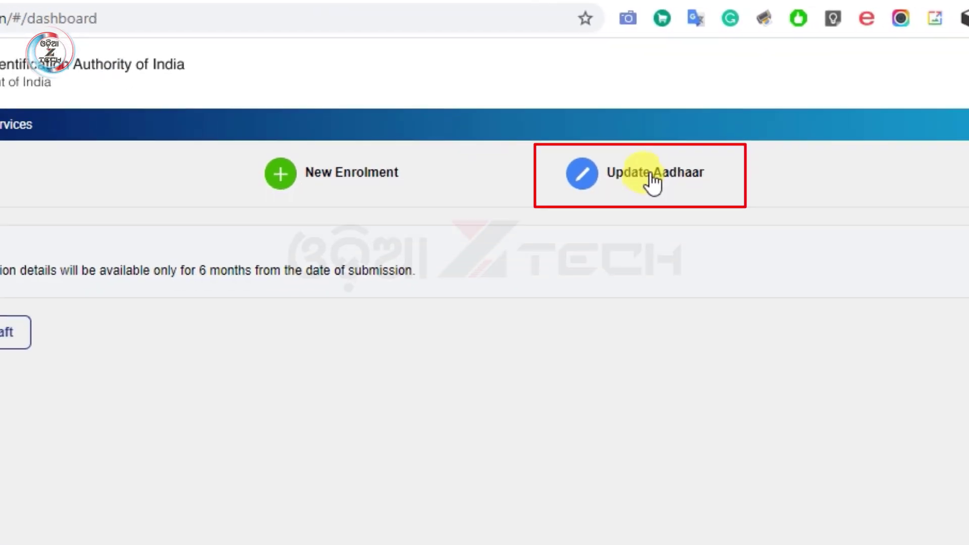
click(605, 171)
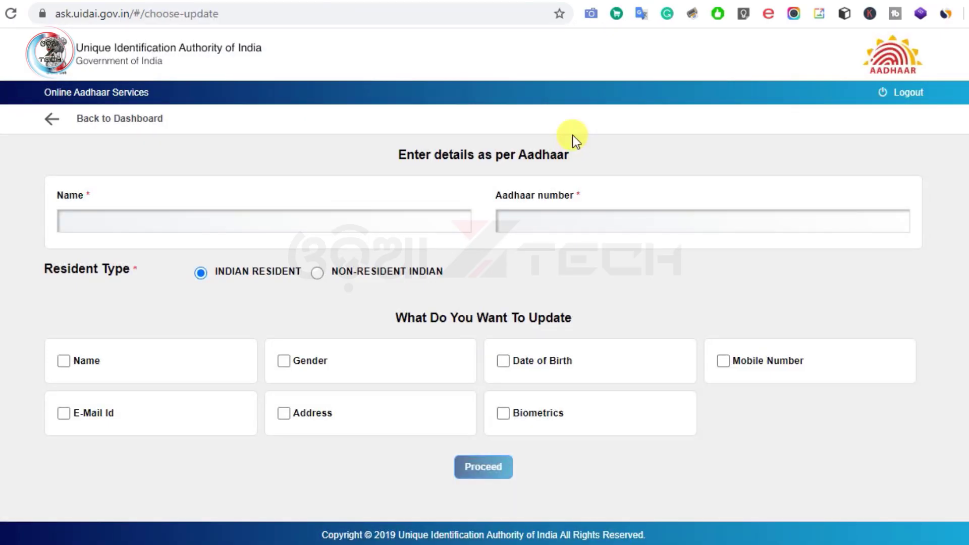
Fill in the name and Aadhaar number, tick Mobile Number, and proceed.
click(338, 224)
text(JA)
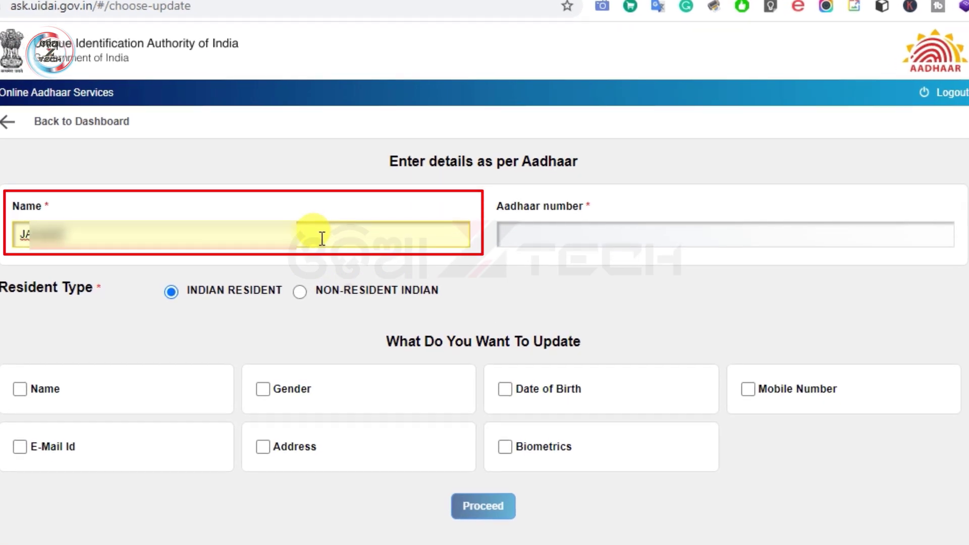
click(526, 235)
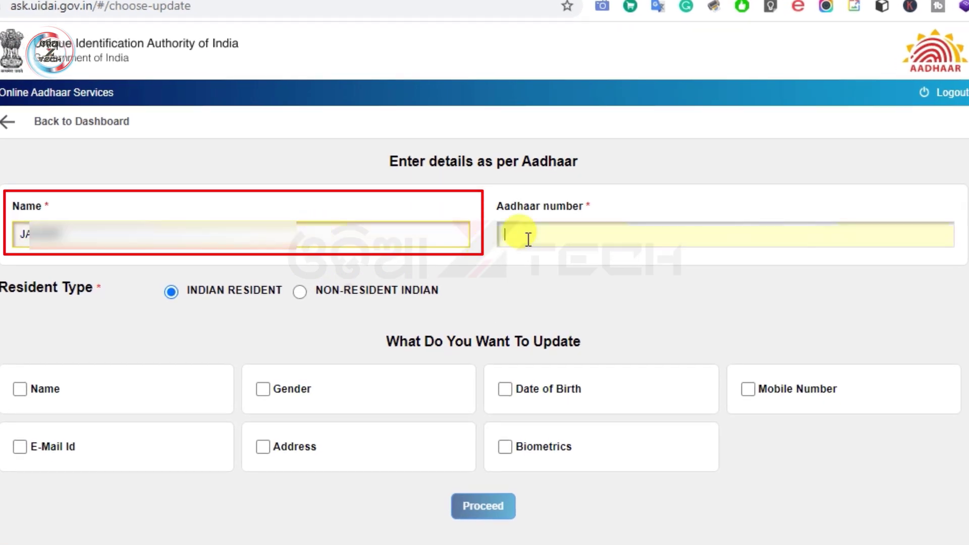
click(193, 226)
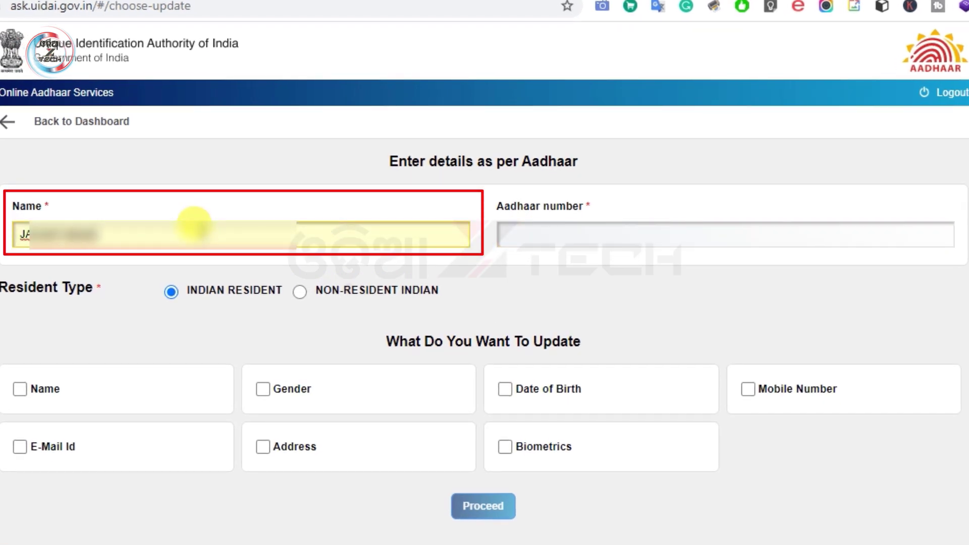
click(588, 223)
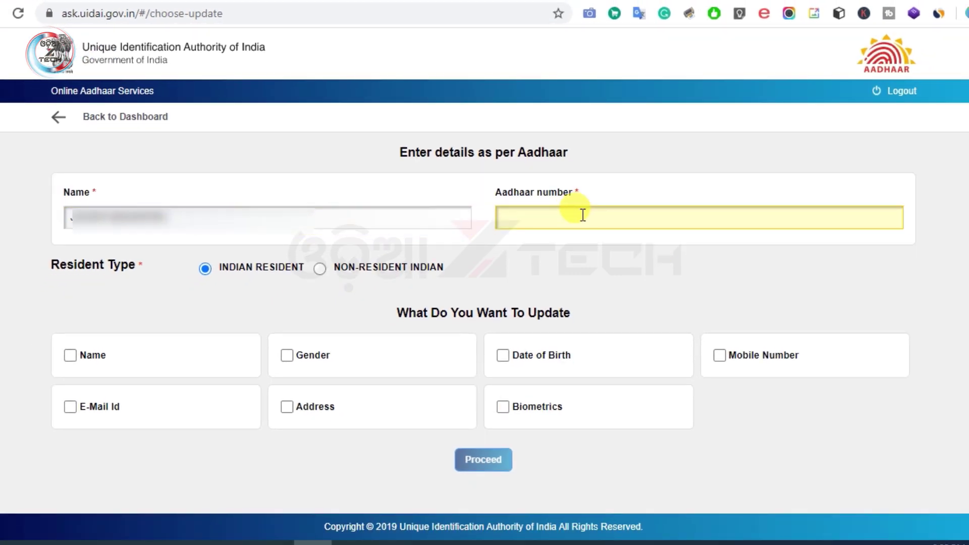
text(3)
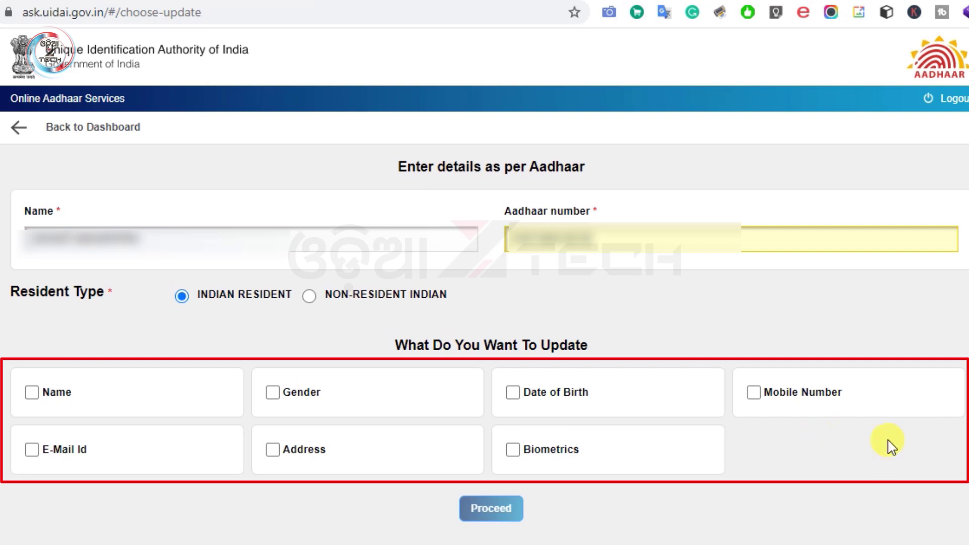
click(754, 393)
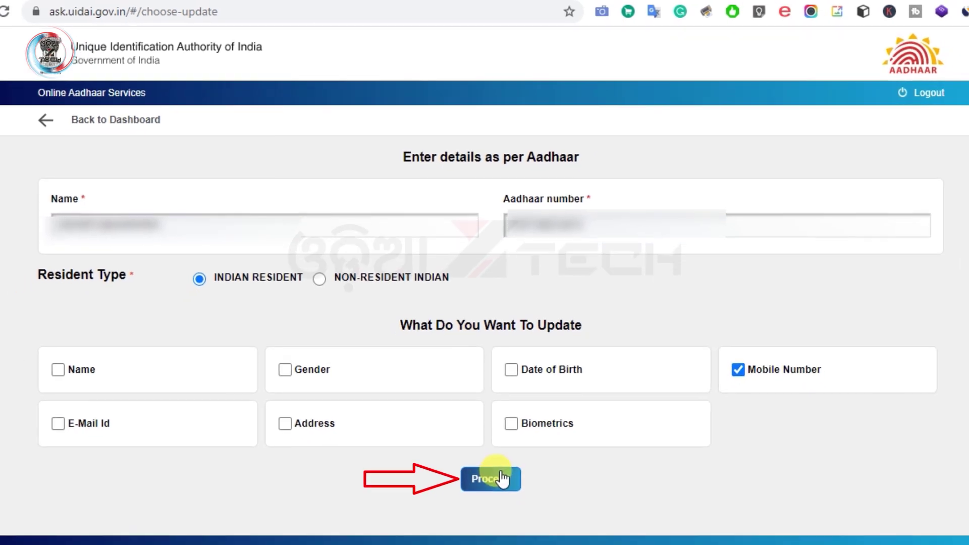
click(503, 477)
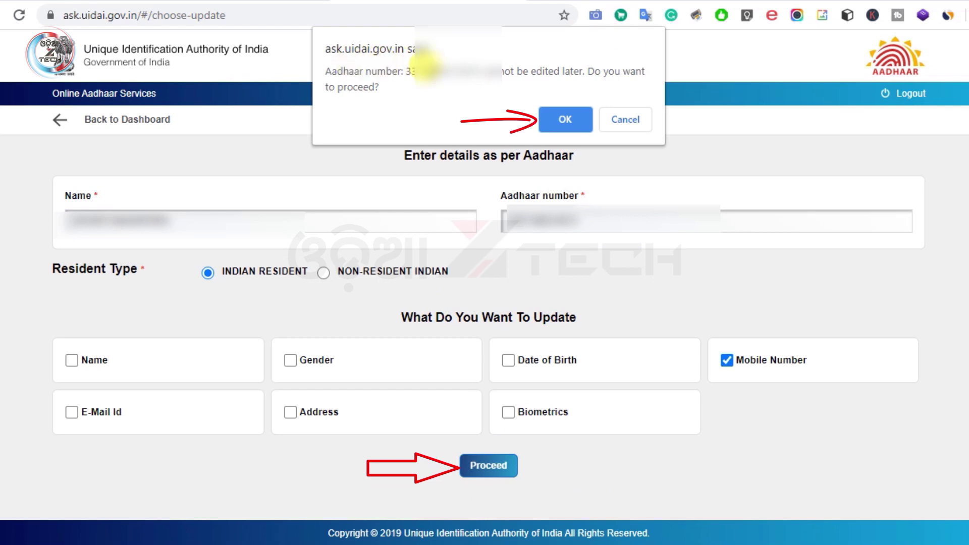
Accept the warning, then enter the new mobile number and the captcha.
click(559, 120)
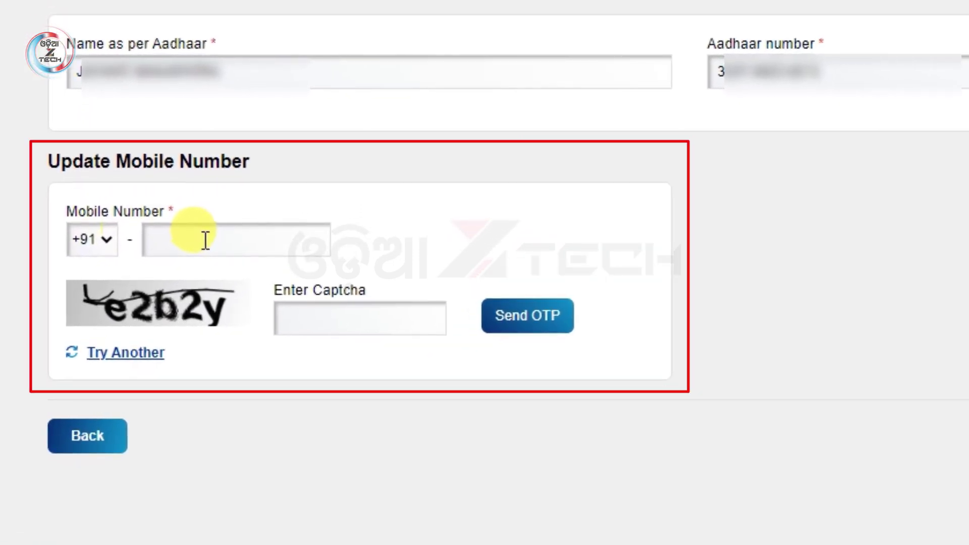
click(206, 240)
text(904)
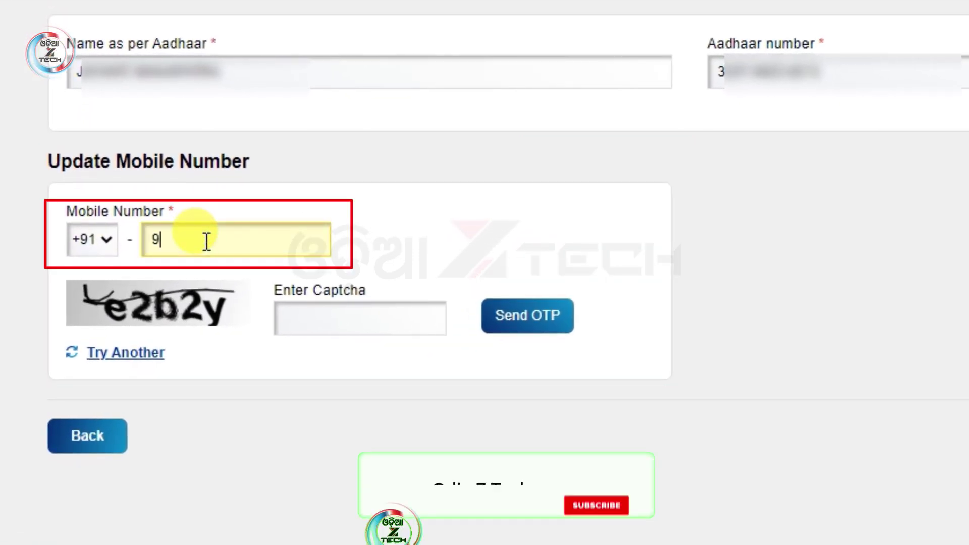
text(0000000)
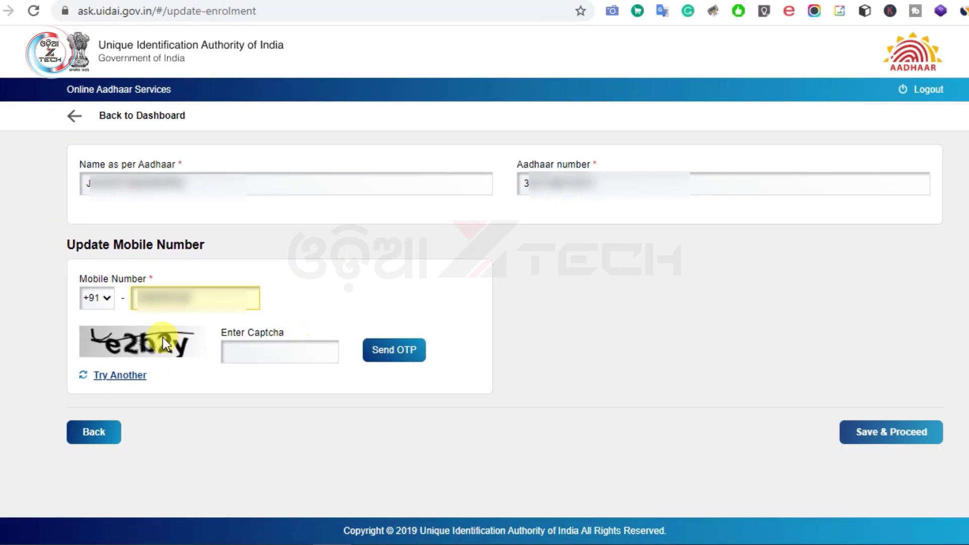
click(265, 332)
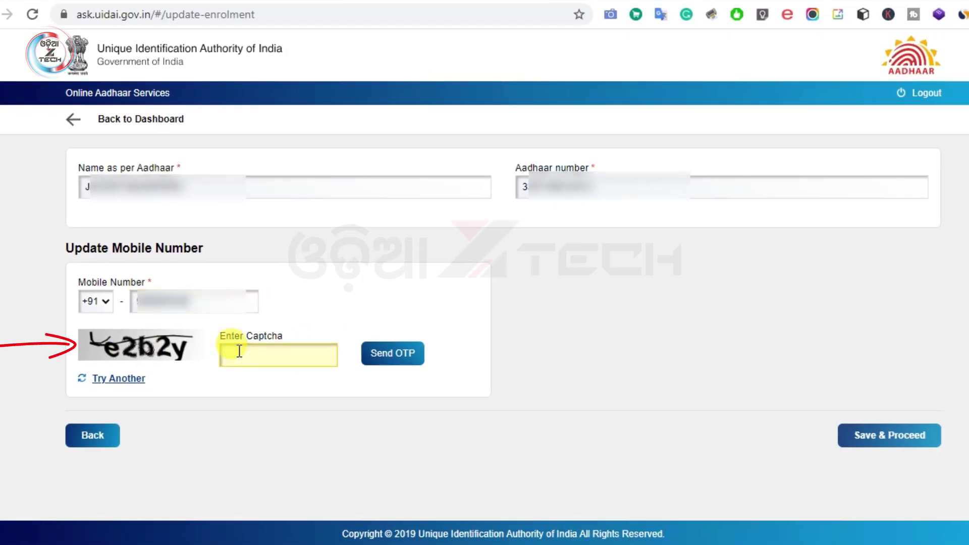
text(e2b)
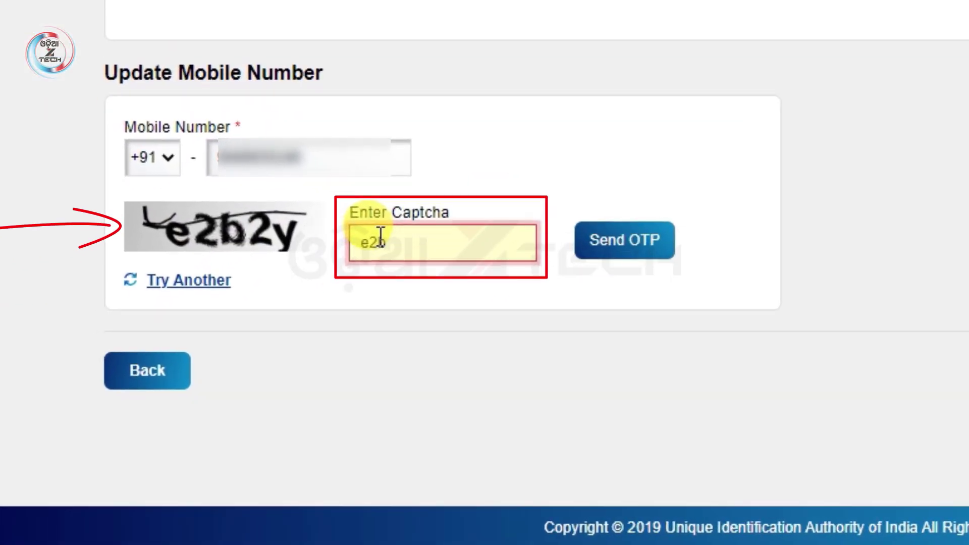
text(2y)
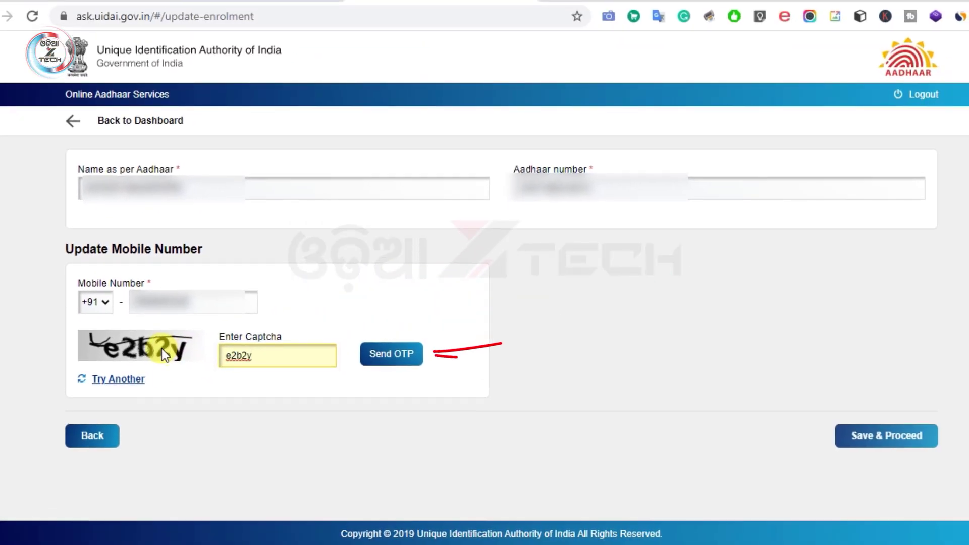
Verify the new mobile number with the received one-time code and save it.
click(411, 355)
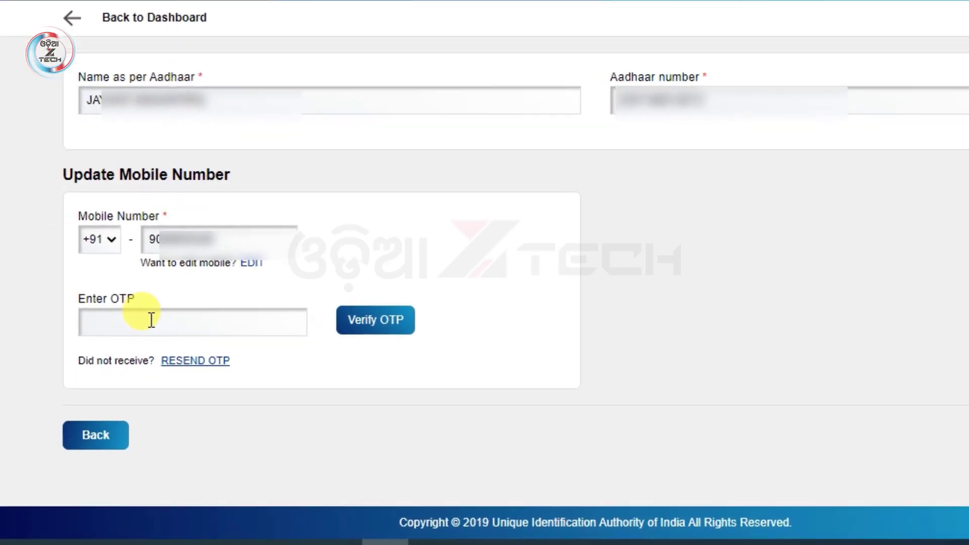
click(123, 362)
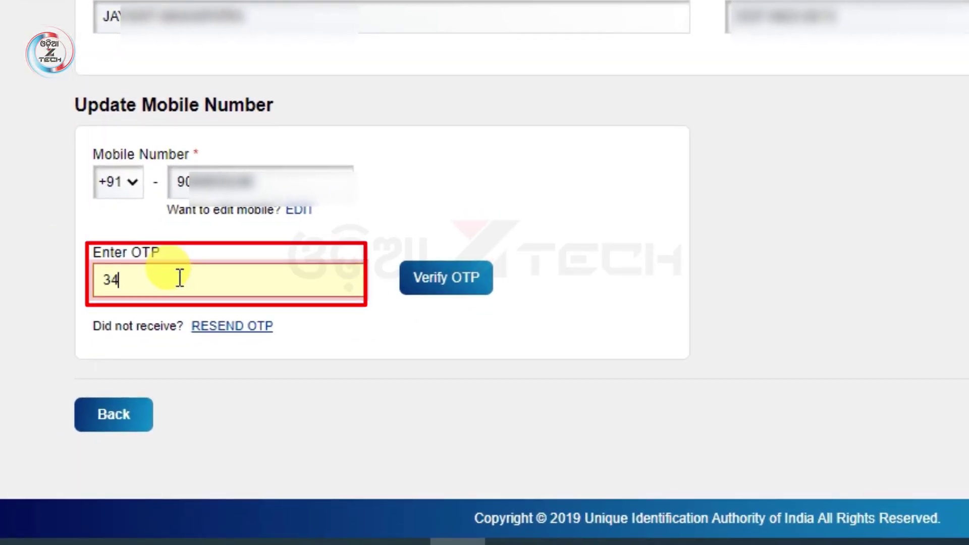
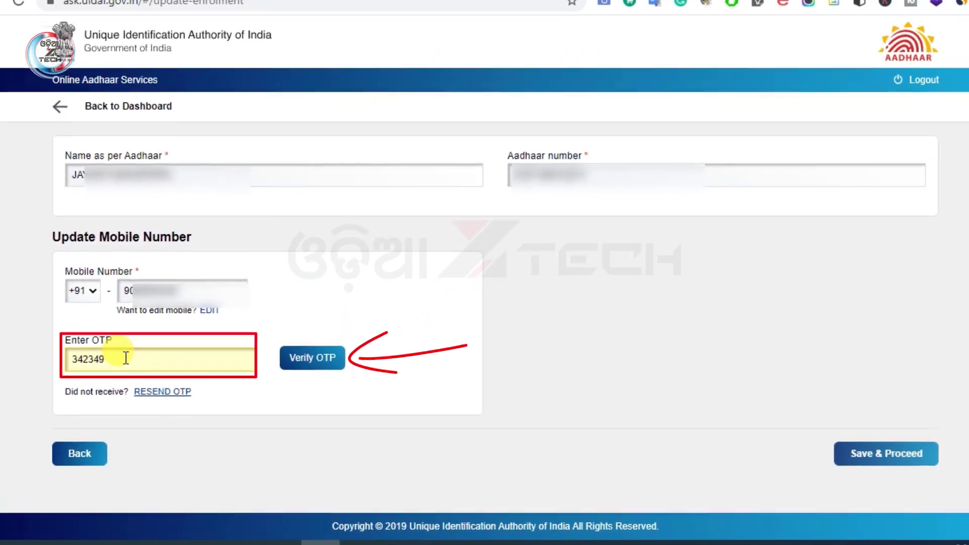
click(303, 372)
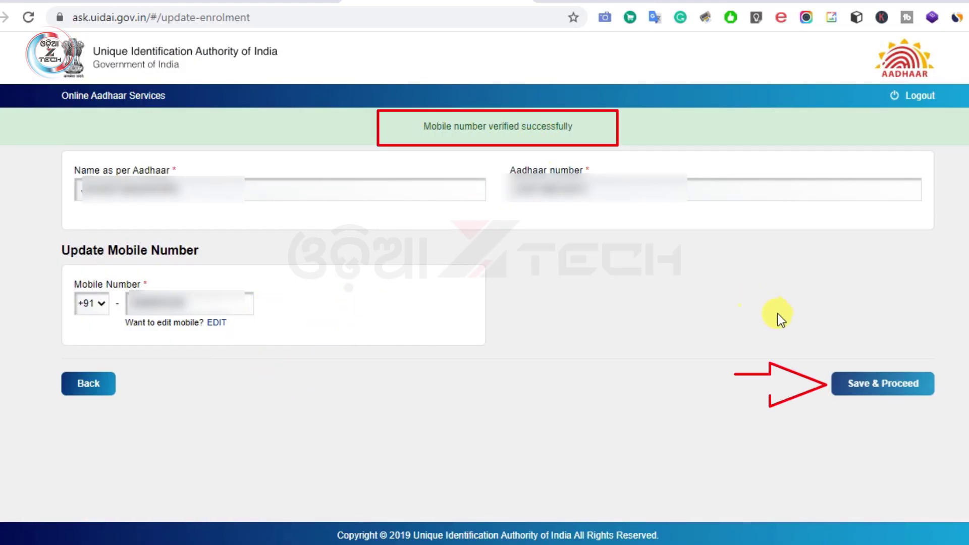
click(871, 388)
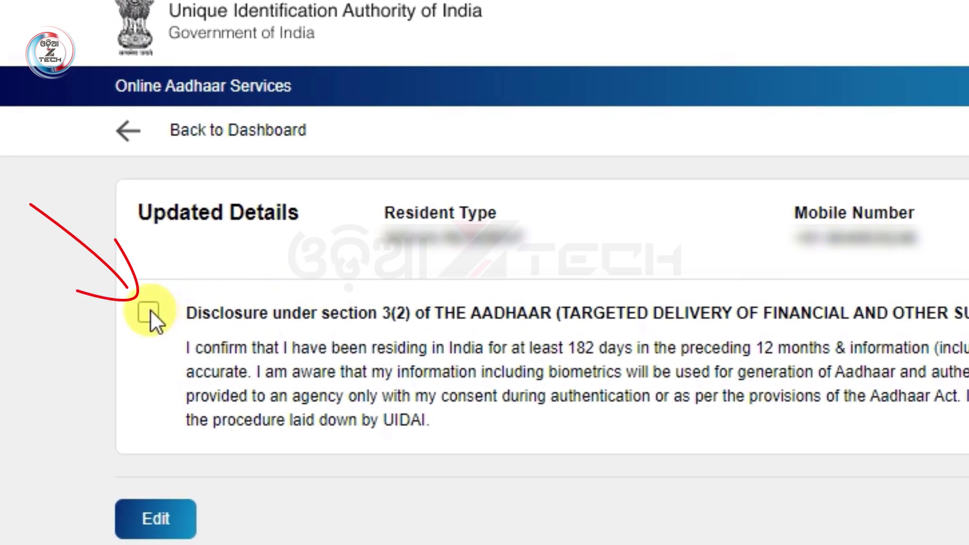
Agree to the disclosure declaration and submit the mobile-update application.
click(148, 313)
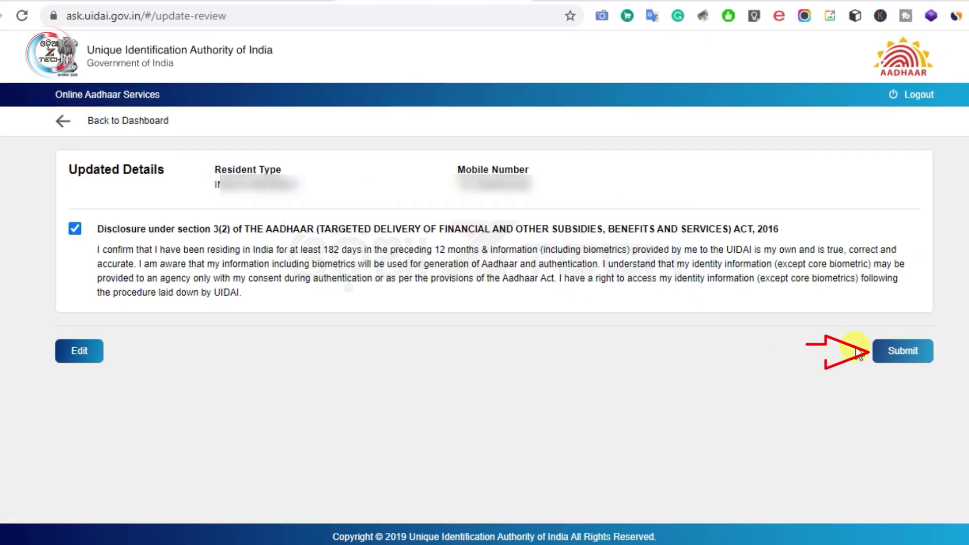
click(895, 352)
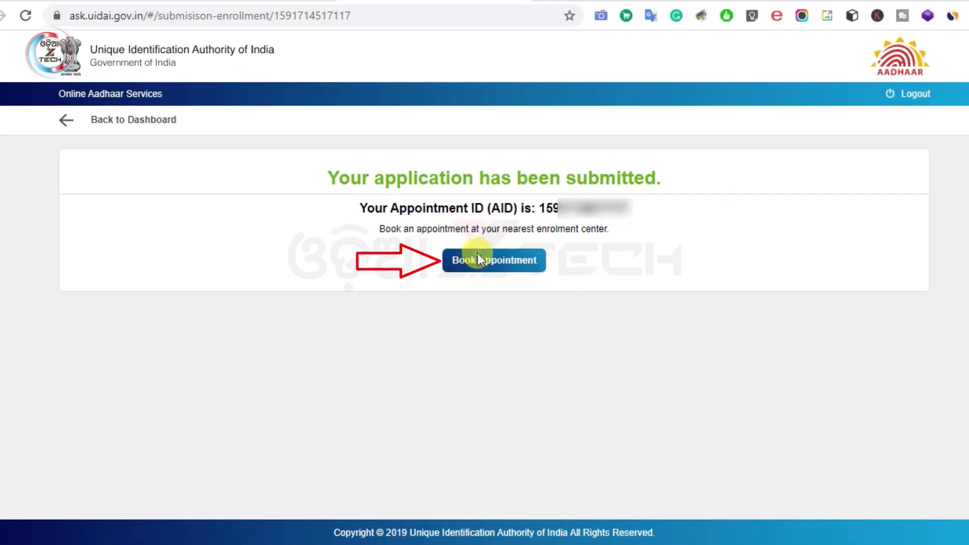
Start booking a centre appointment with State Odisha and District Baleswar.
click(478, 260)
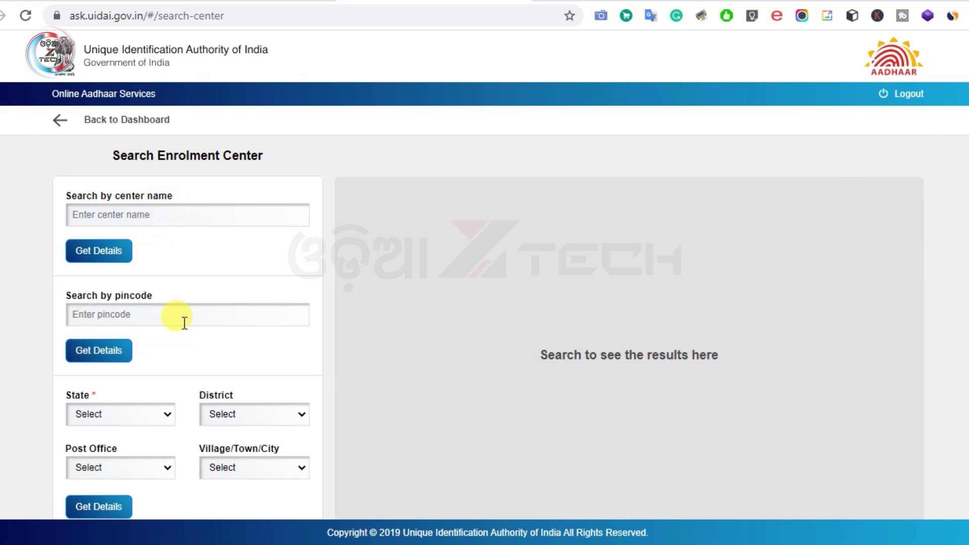
scroll(121, 384, down, 1)
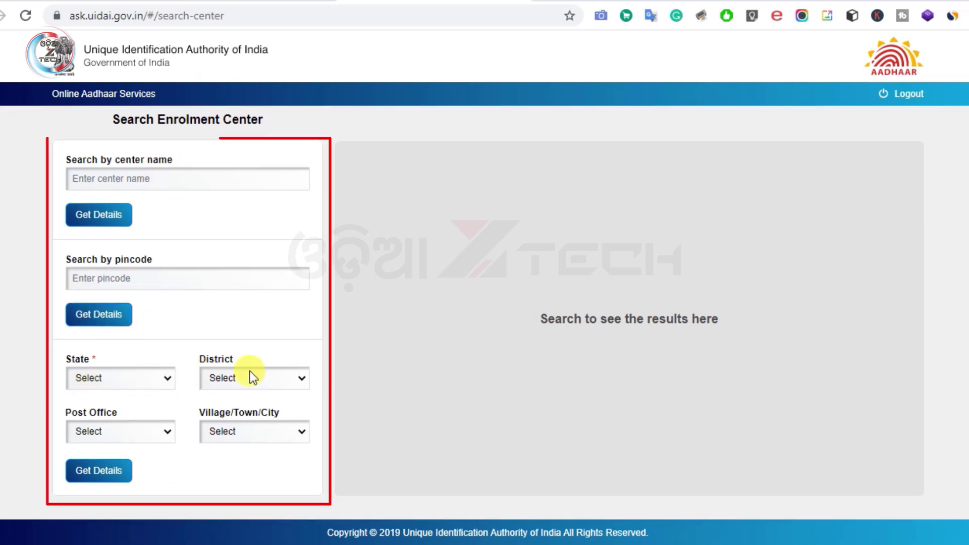
click(171, 386)
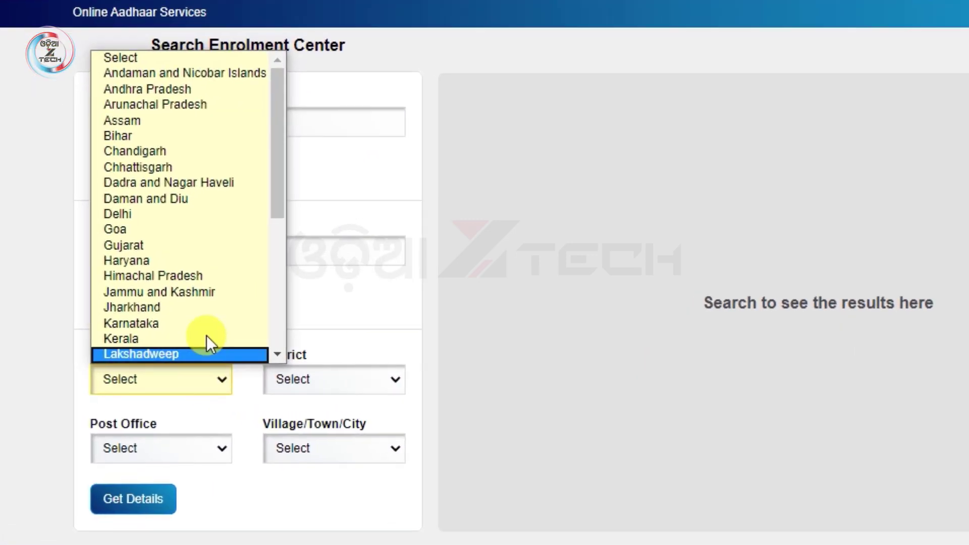
scroll(212, 174, down, 5)
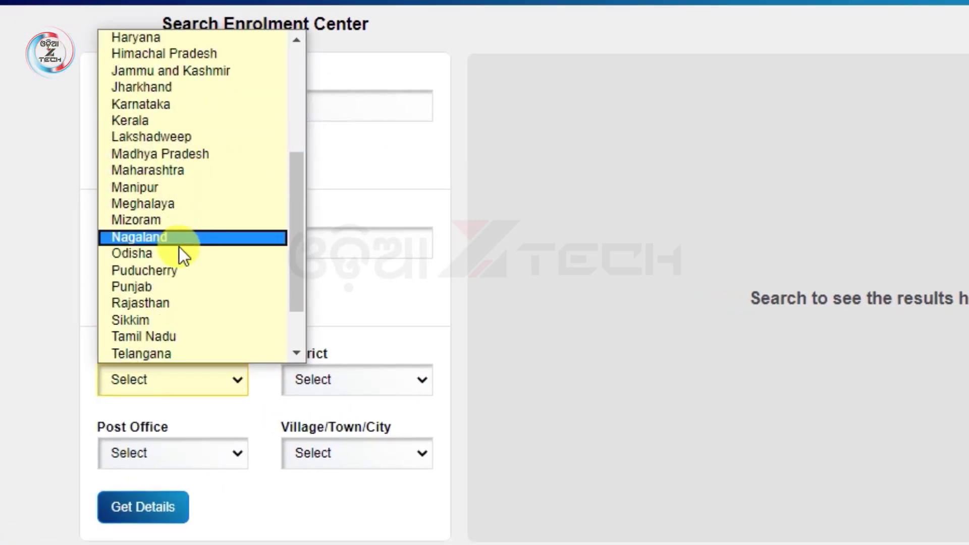
click(179, 256)
click(329, 379)
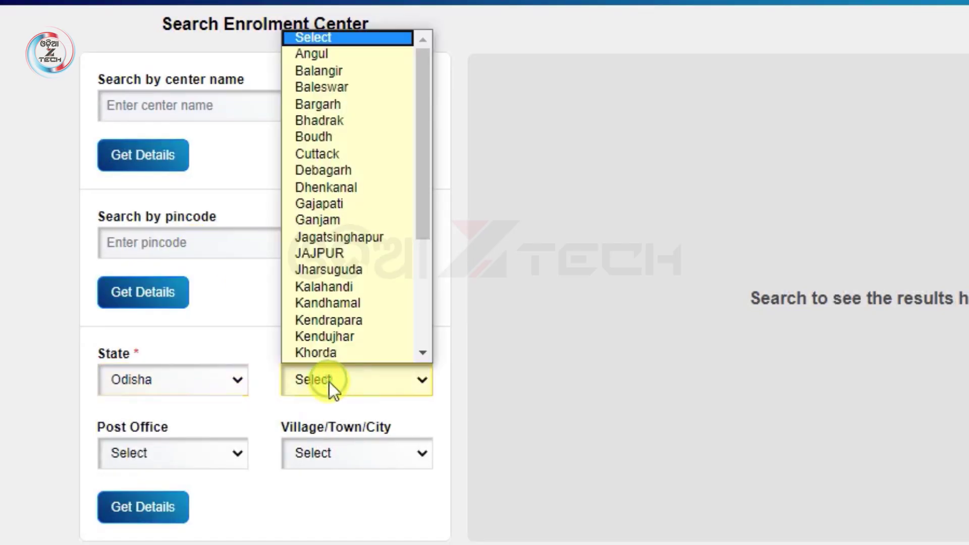
scroll(318, 253, down, 1)
click(313, 75)
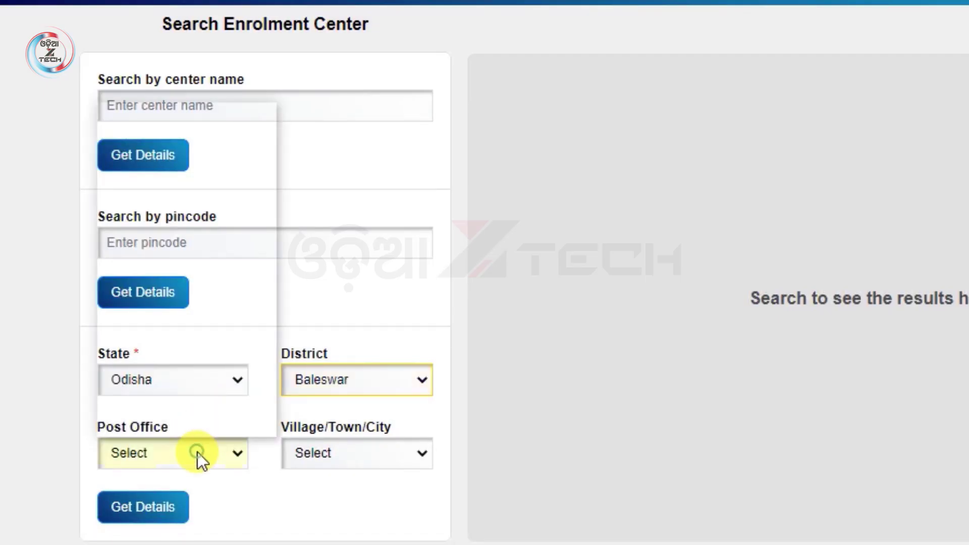
Search for enrolment centres by pincode 756001.
click(198, 453)
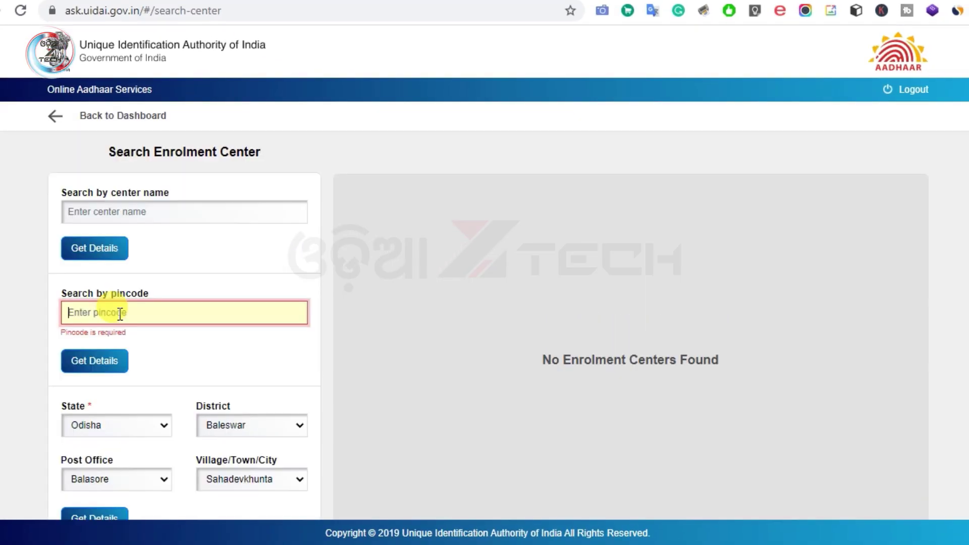
text(7560)
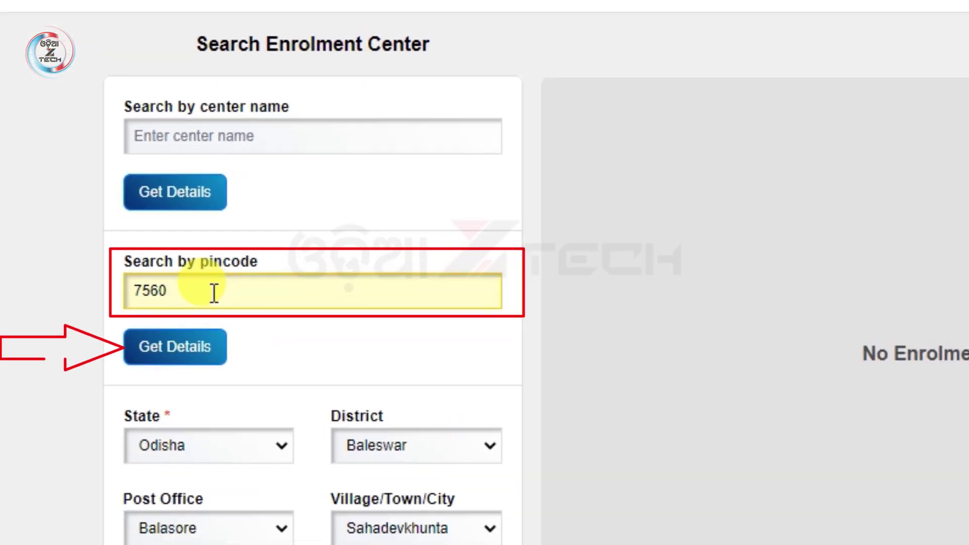
text(01)
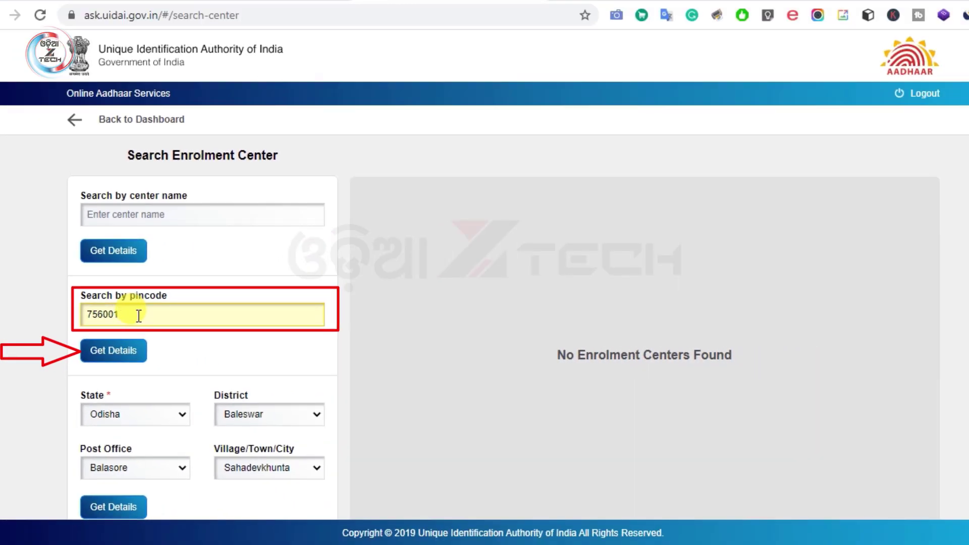
click(128, 360)
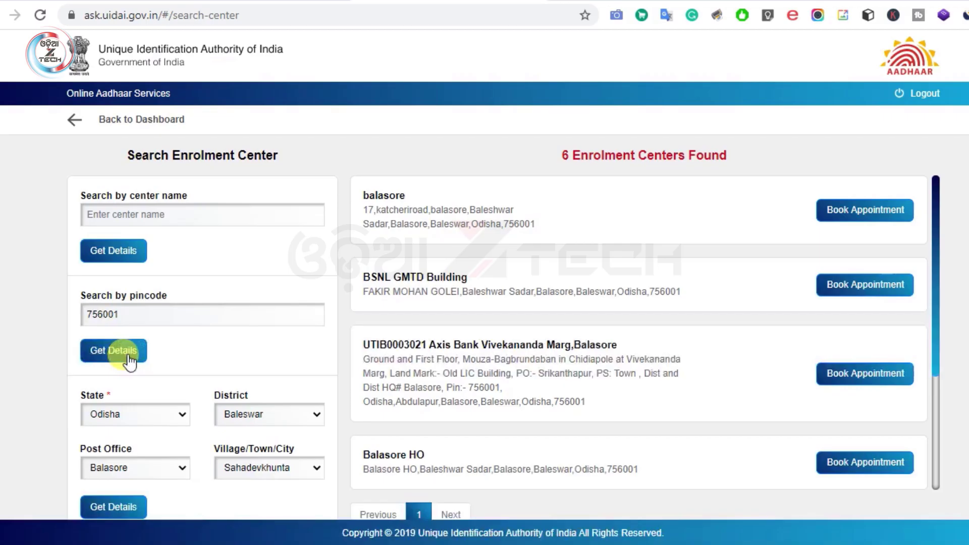
Scroll through the list of six enrolment centres found.
scroll(417, 266, down, 2)
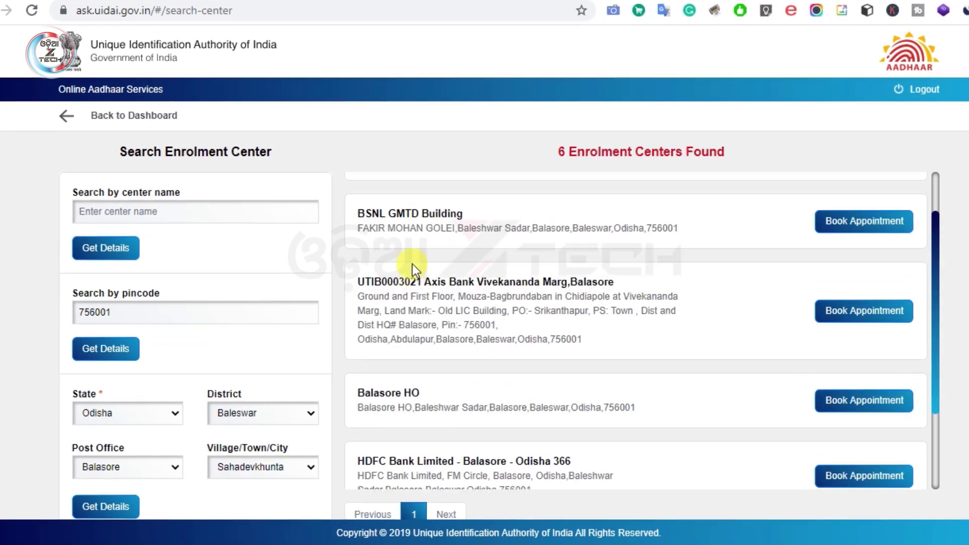
scroll(413, 265, up, 1)
scroll(404, 283, down, 4)
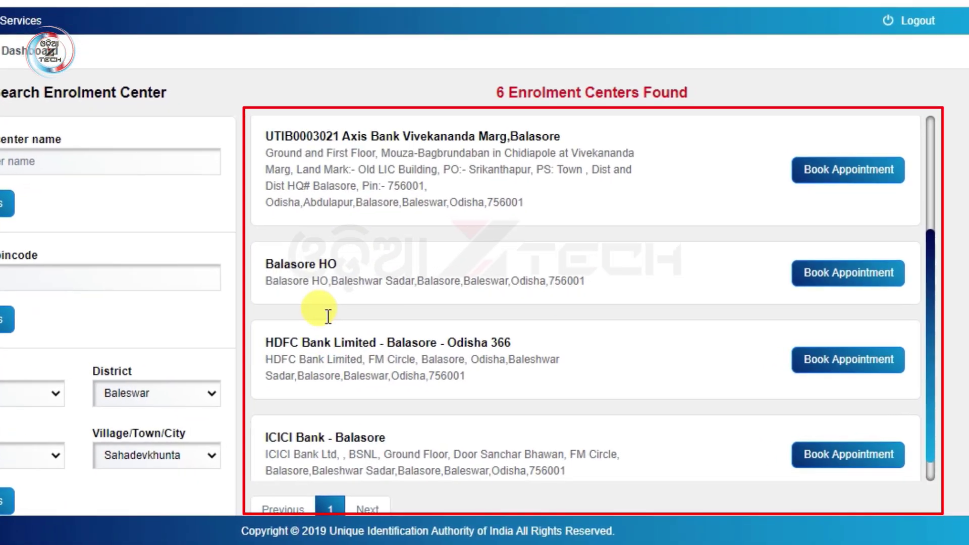
scroll(328, 317, up, 3)
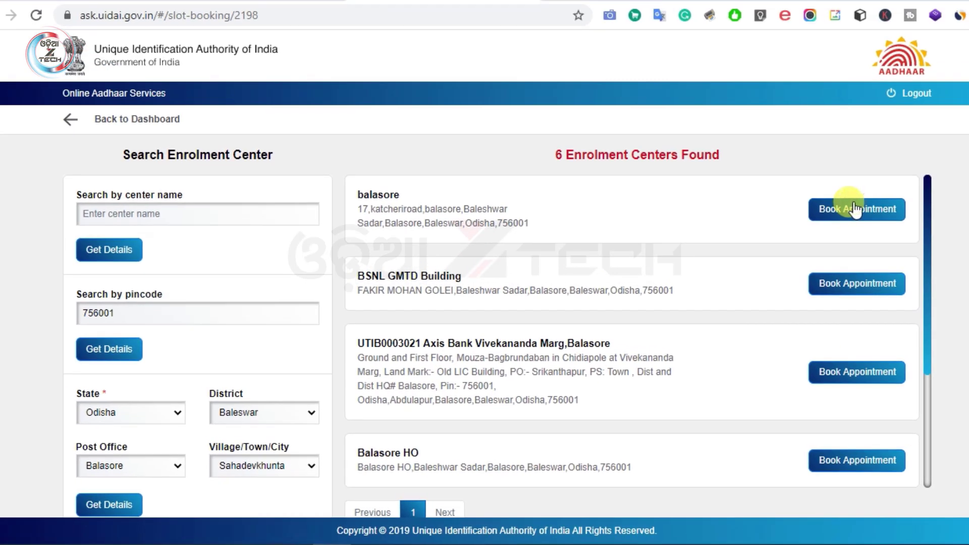
Start booking at balasore, try the FAKIR MOHAN GOLEI address, and browse May–August 2020.
click(828, 99)
click(238, 222)
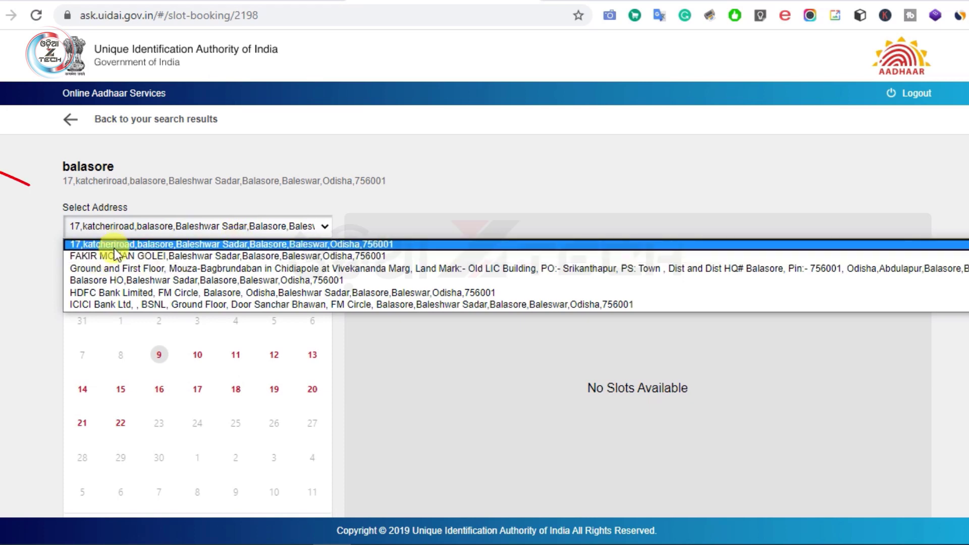
click(98, 255)
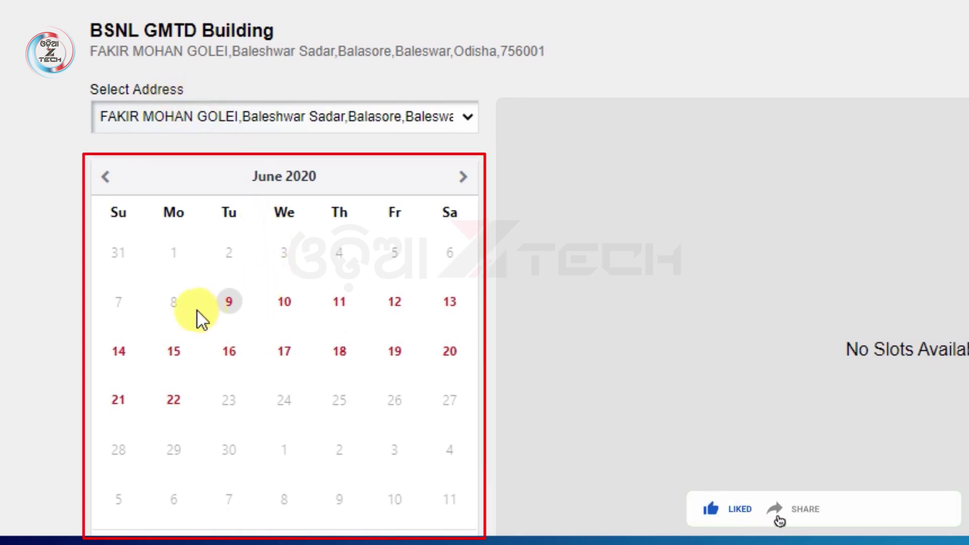
click(104, 180)
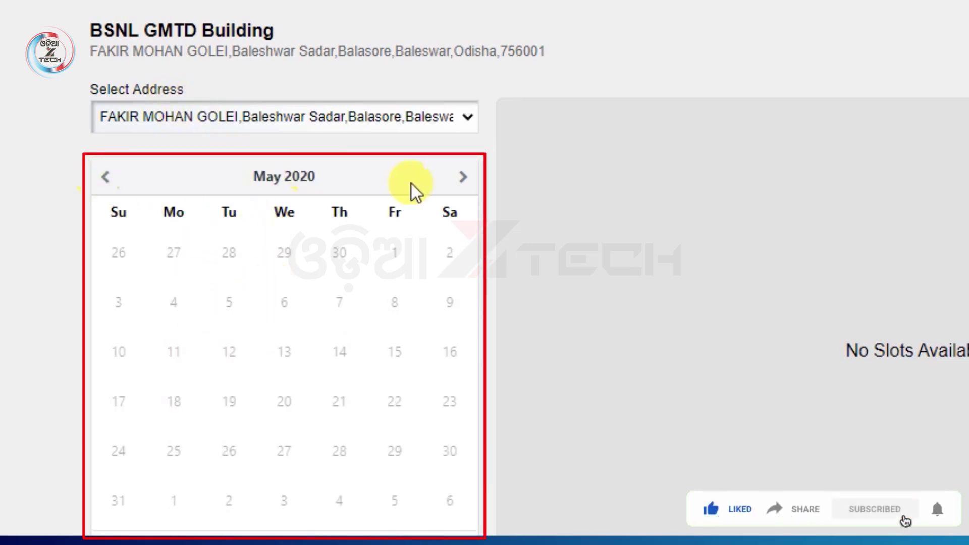
click(459, 181)
click(459, 182)
click(459, 182)
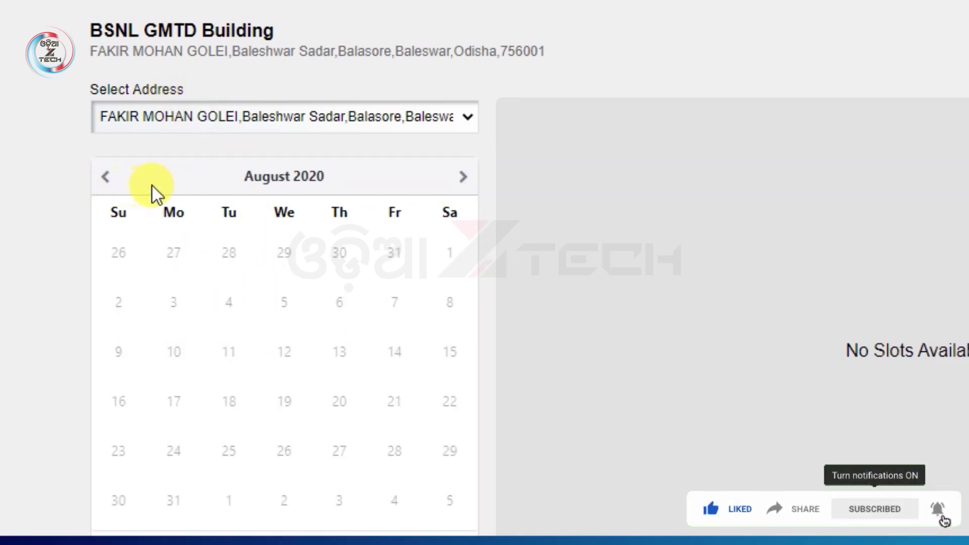
click(459, 183)
Switch to the katcheriroad address and browse calendar months back to June 2020.
click(324, 116)
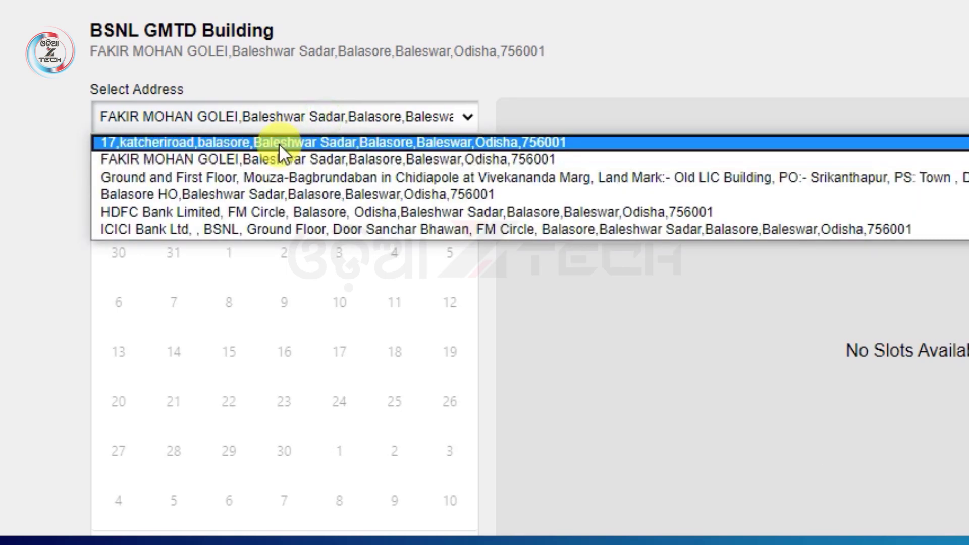
click(278, 142)
double_click(123, 169)
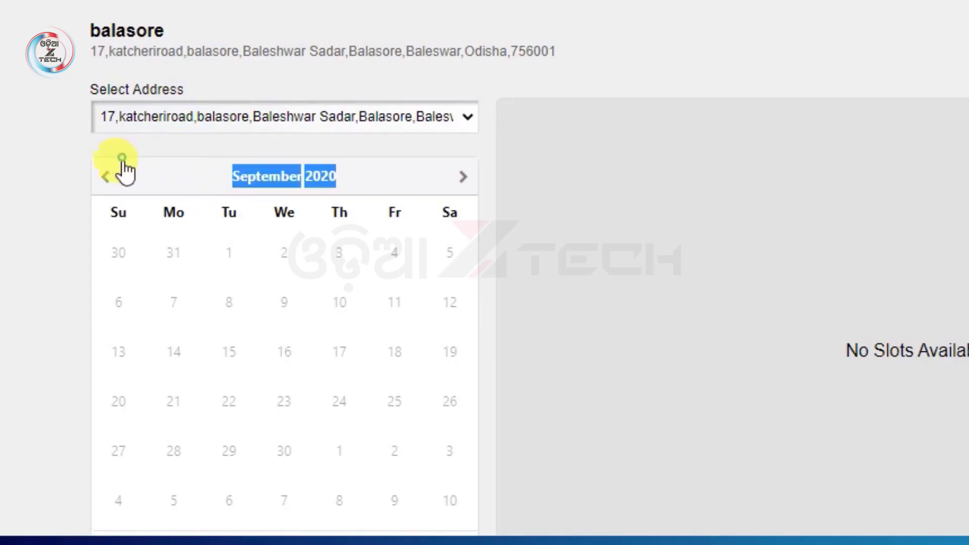
click(117, 177)
click(105, 177)
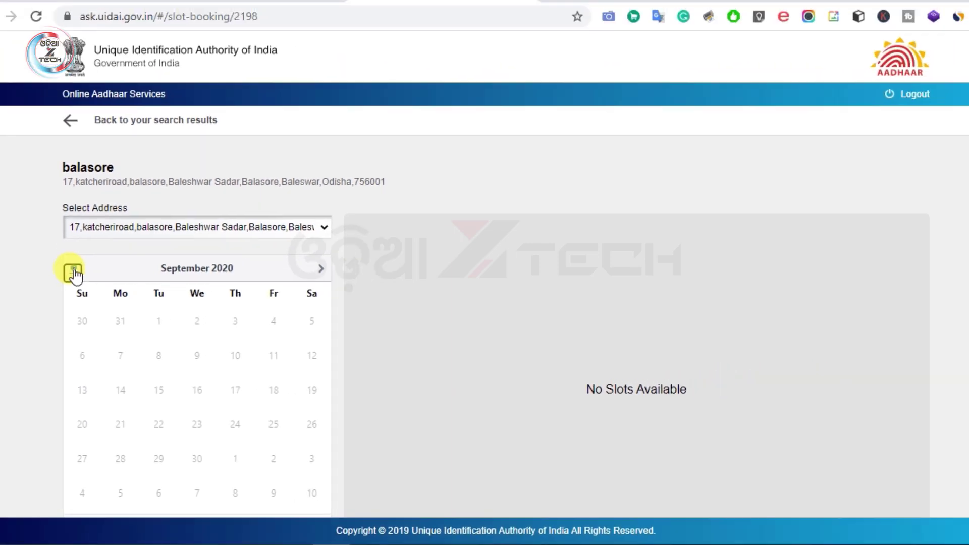
click(105, 177)
click(105, 177)
click(105, 177)
click(306, 268)
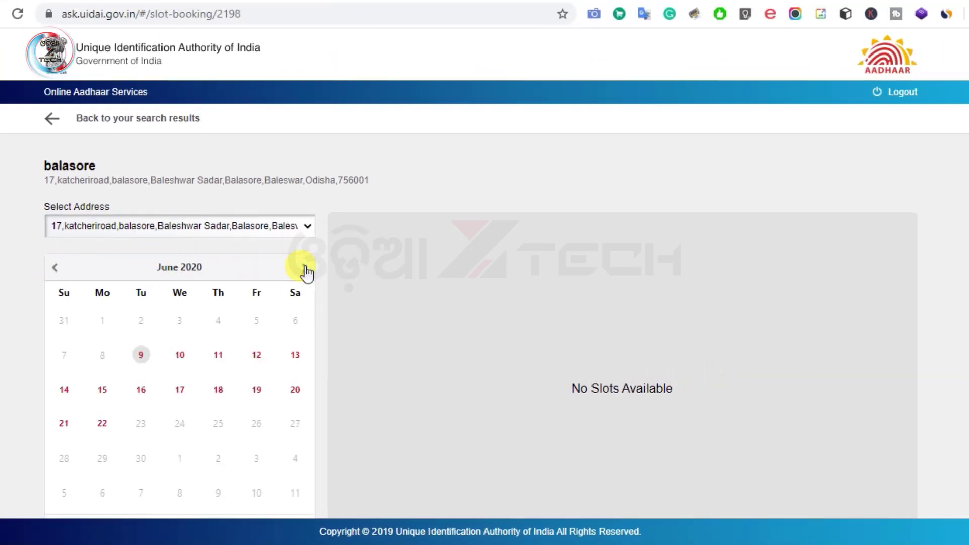
click(305, 268)
click(55, 268)
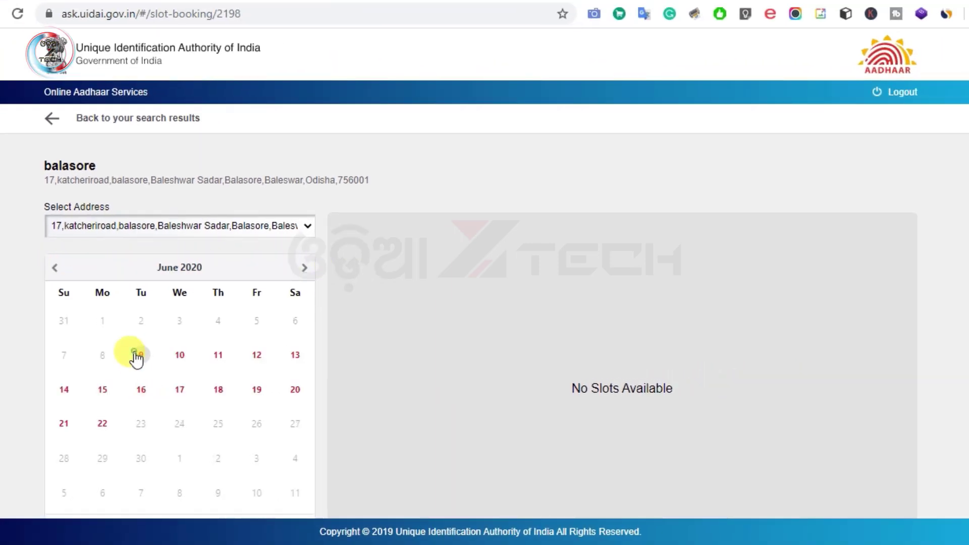
Return the calendar to June 2020 and select the Balasore HO centre address.
click(305, 270)
click(304, 270)
click(305, 270)
click(305, 270)
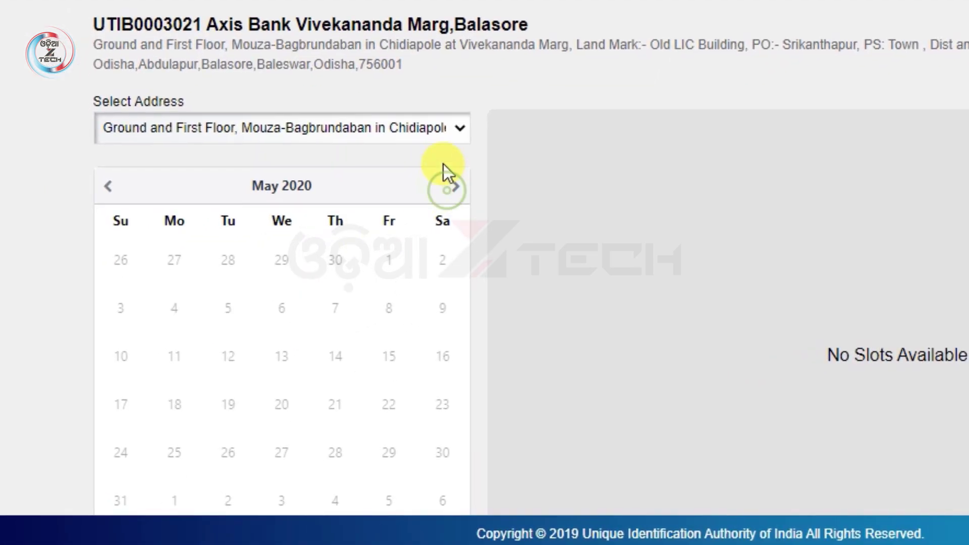
click(455, 191)
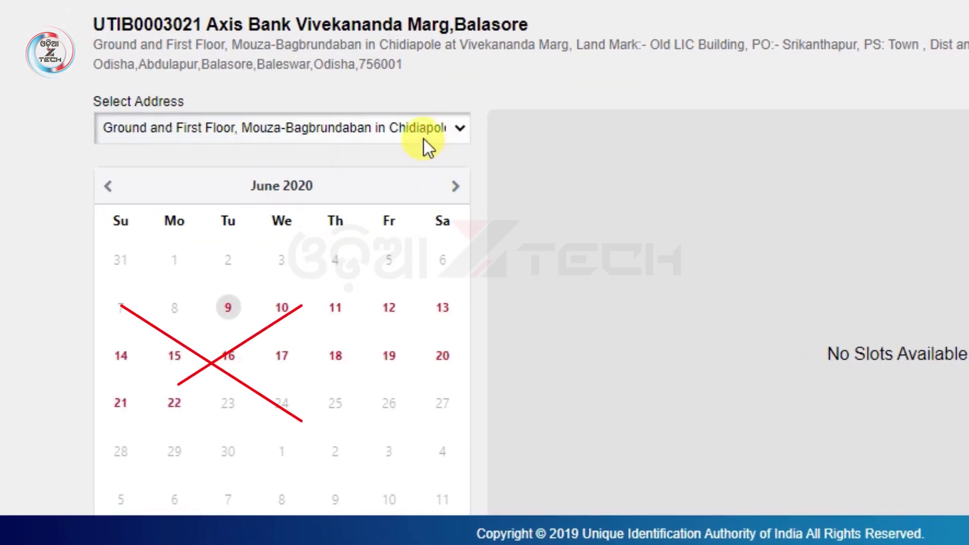
click(451, 128)
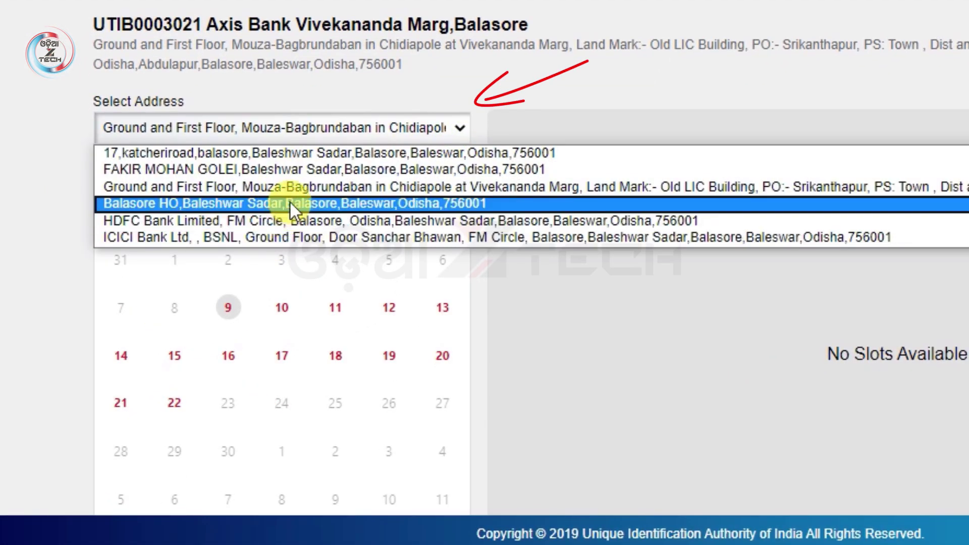
click(289, 203)
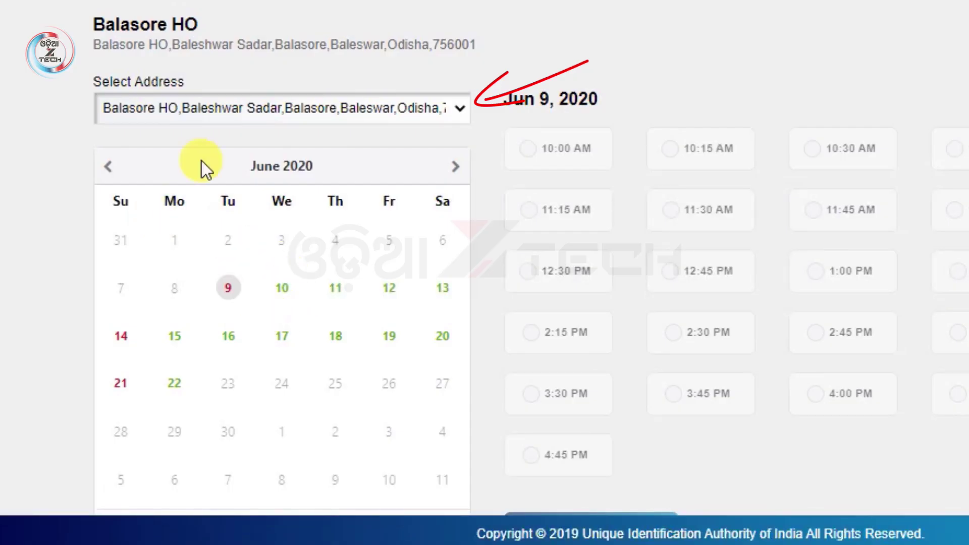
Book the 10:30 AM slot on 10 June 2020 at Balasore HO, paying at the centre.
click(283, 289)
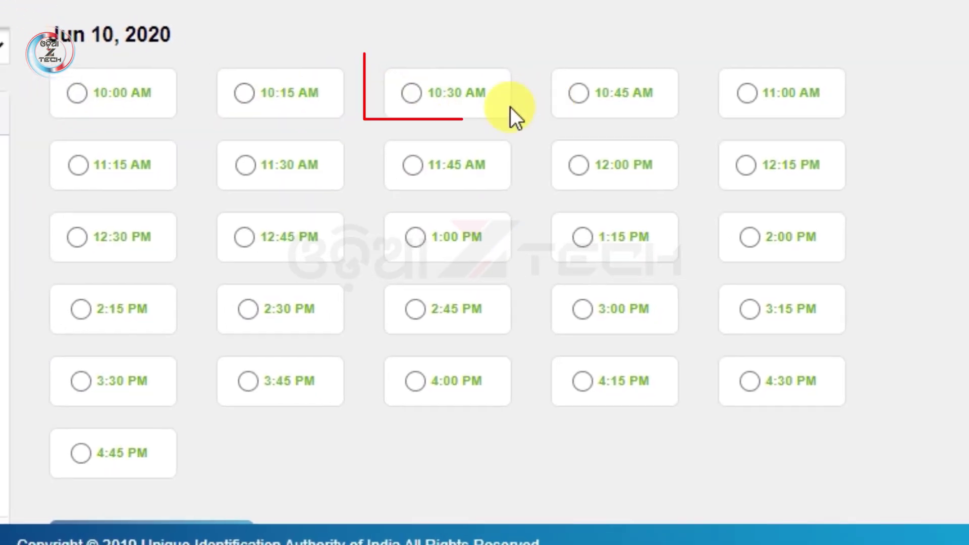
click(429, 89)
scroll(469, 283, down, 2)
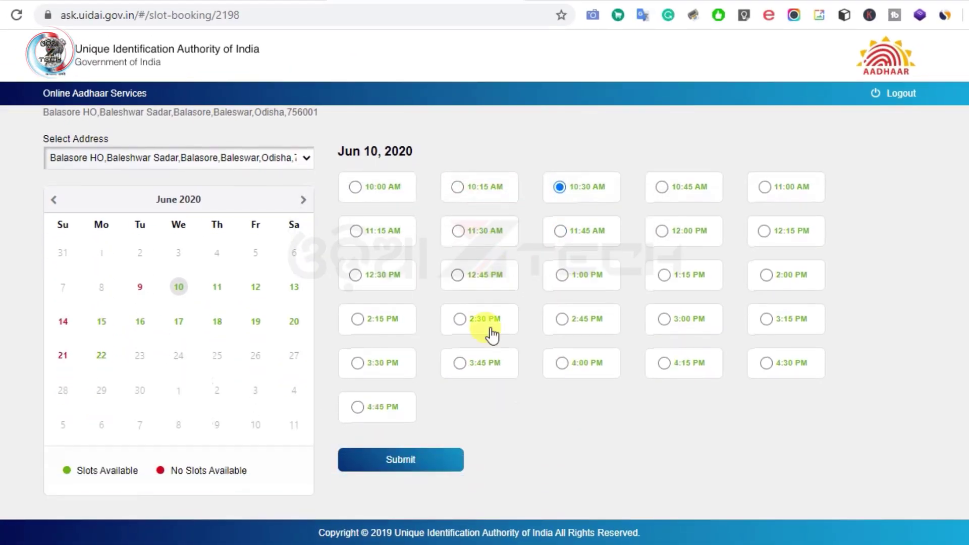
click(399, 462)
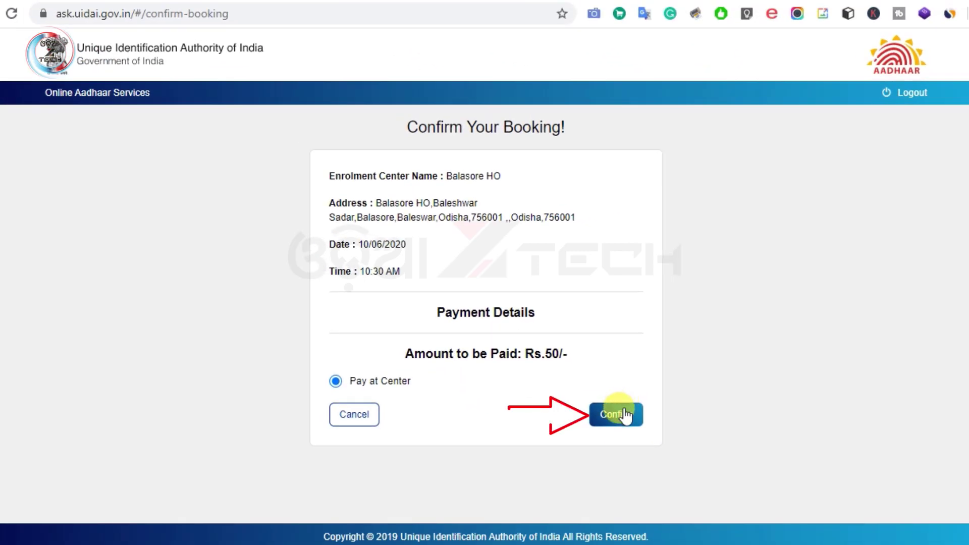
click(626, 414)
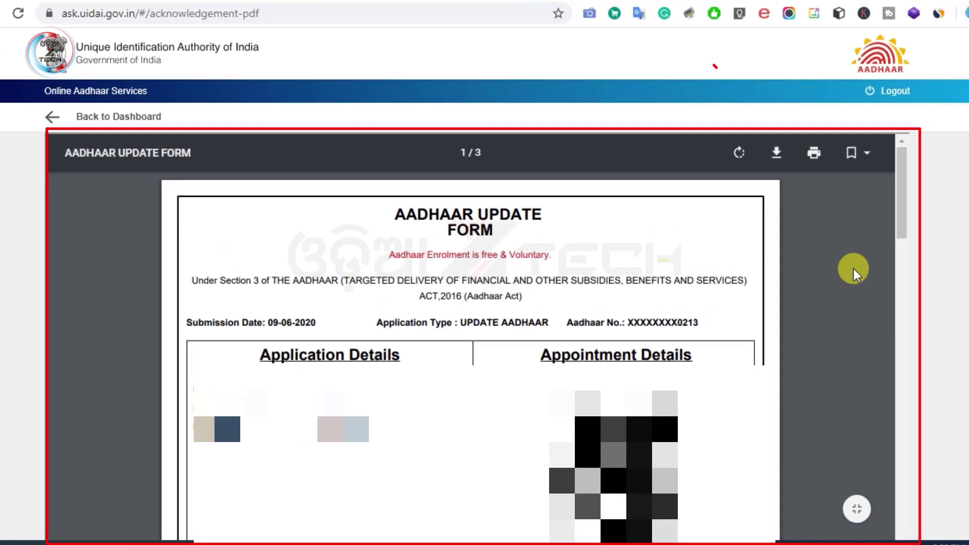
Scroll through the Aadhaar Update Form acknowledgement PDF to review it.
scroll(858, 301, down, 4)
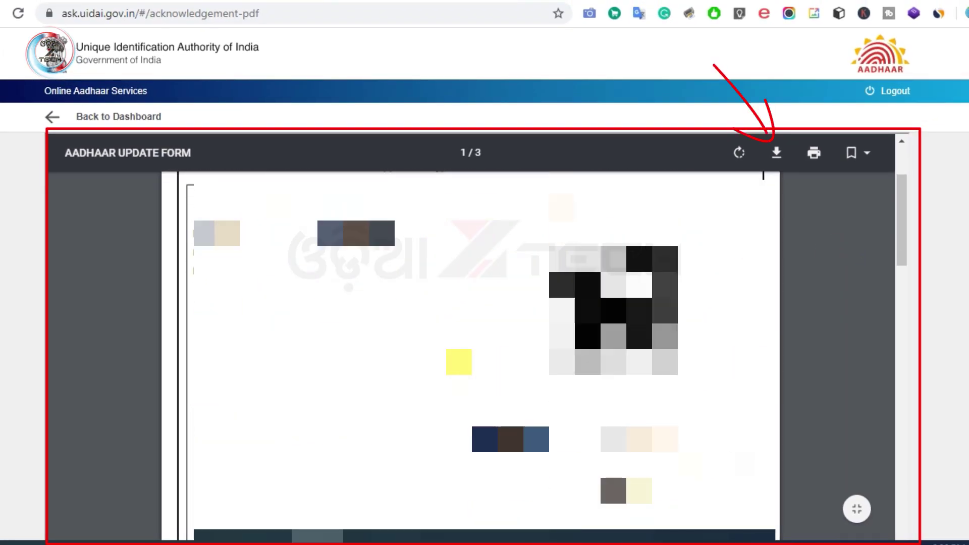
scroll(459, 362, down, 10)
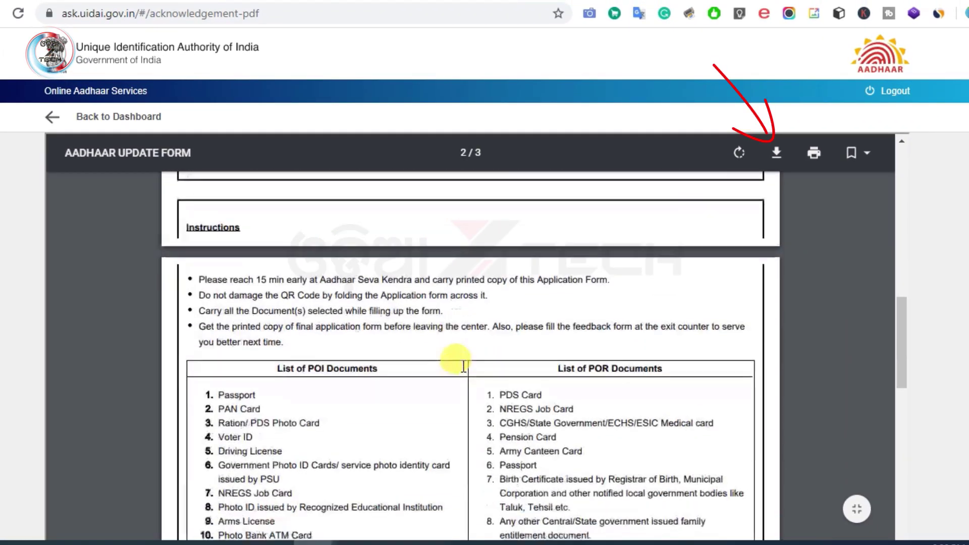
scroll(463, 366, down, 15)
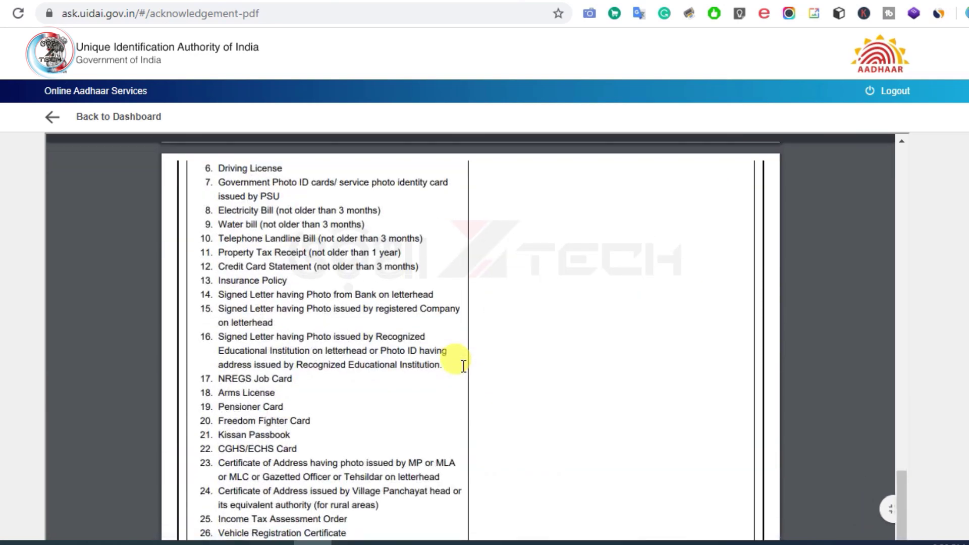
scroll(464, 365, up, 15)
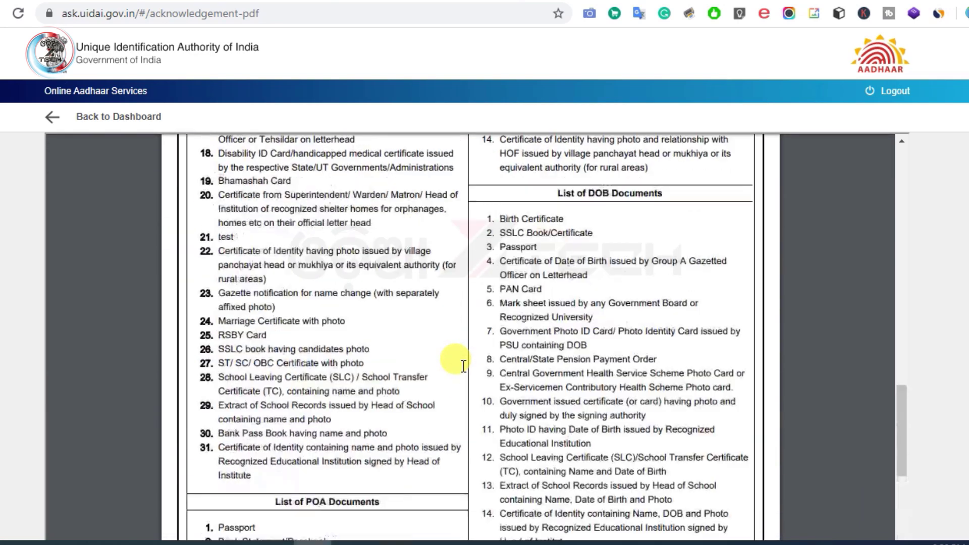
scroll(464, 366, up, 10)
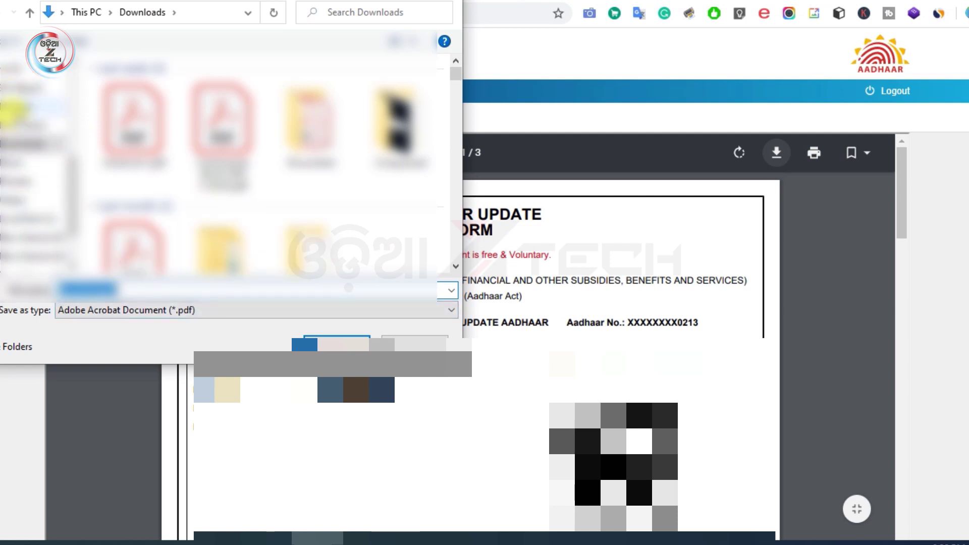
Save the acknowledgement as download.pdf on the Desktop and open the saved file.
click(12, 109)
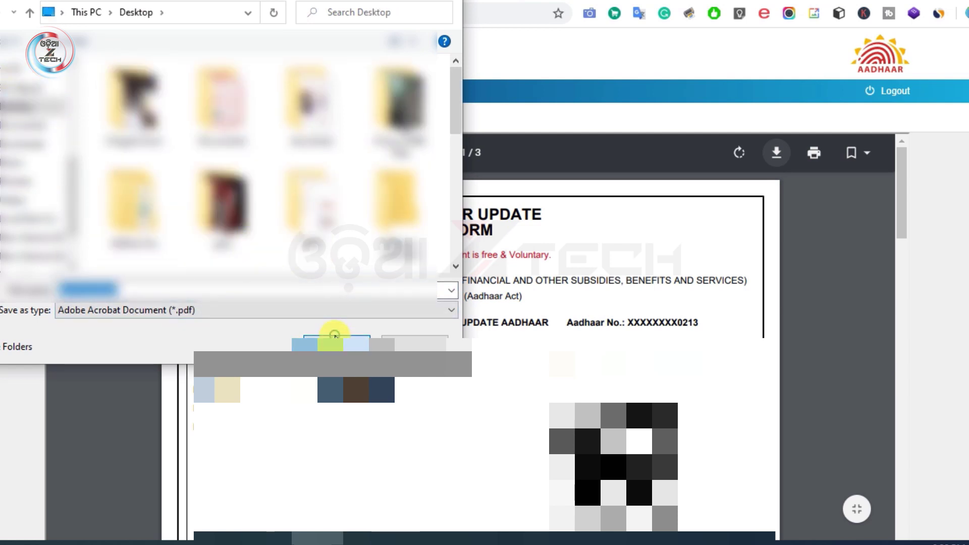
click(335, 335)
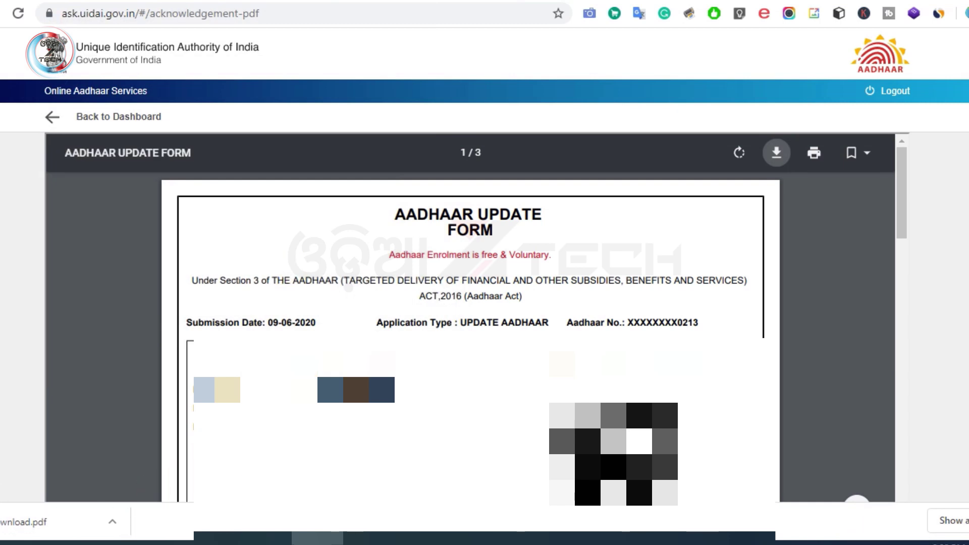
click(71, 524)
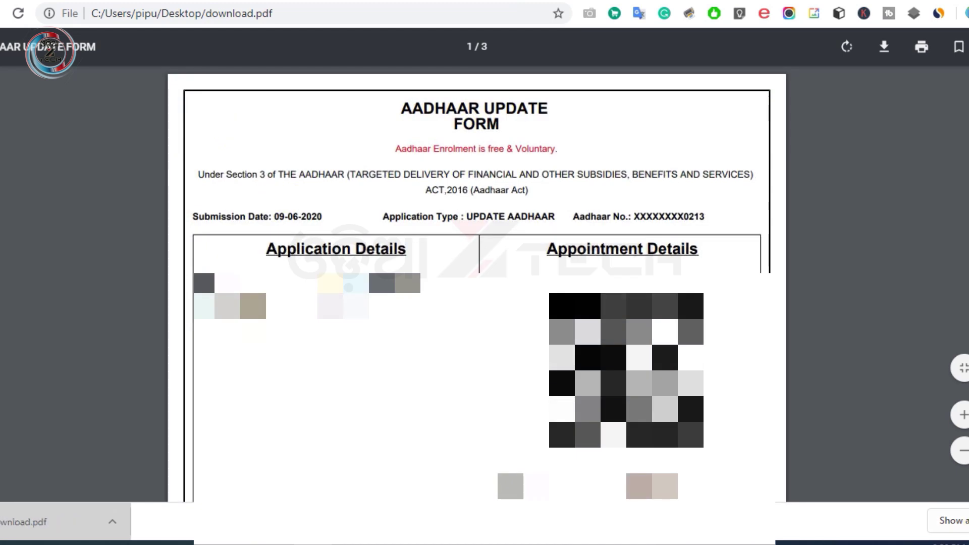
Scroll through the 3-page download.pdf to check the Application and Appointment Details.
scroll(477, 303, down, 15)
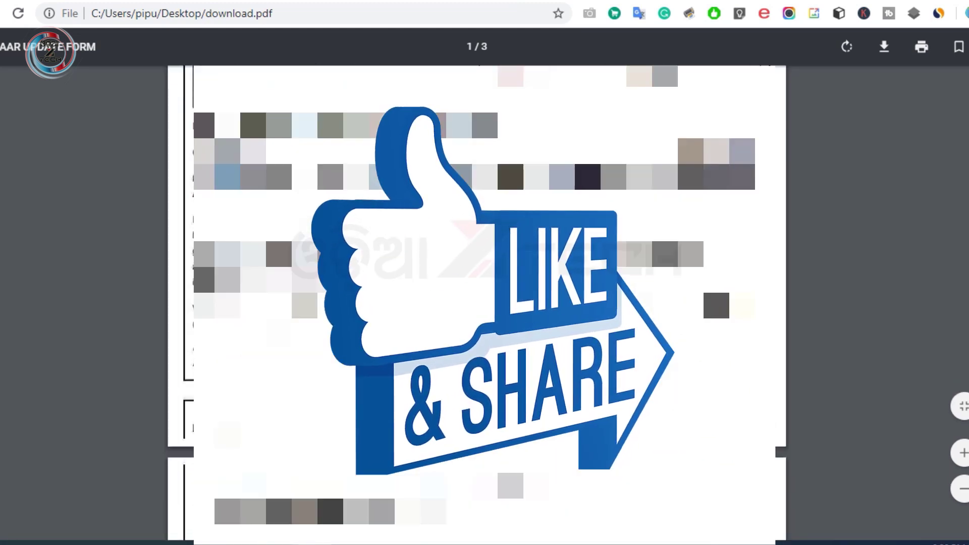
scroll(477, 303, down, 10)
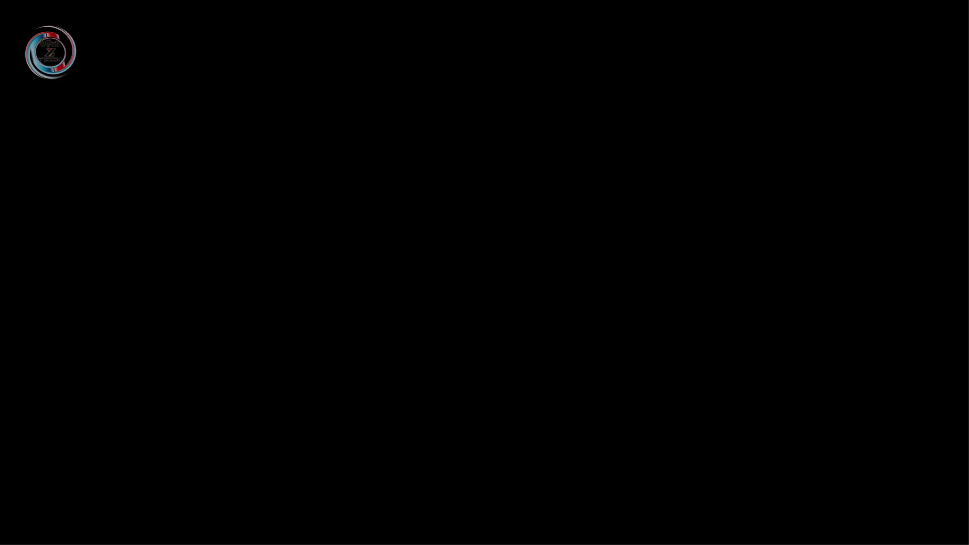